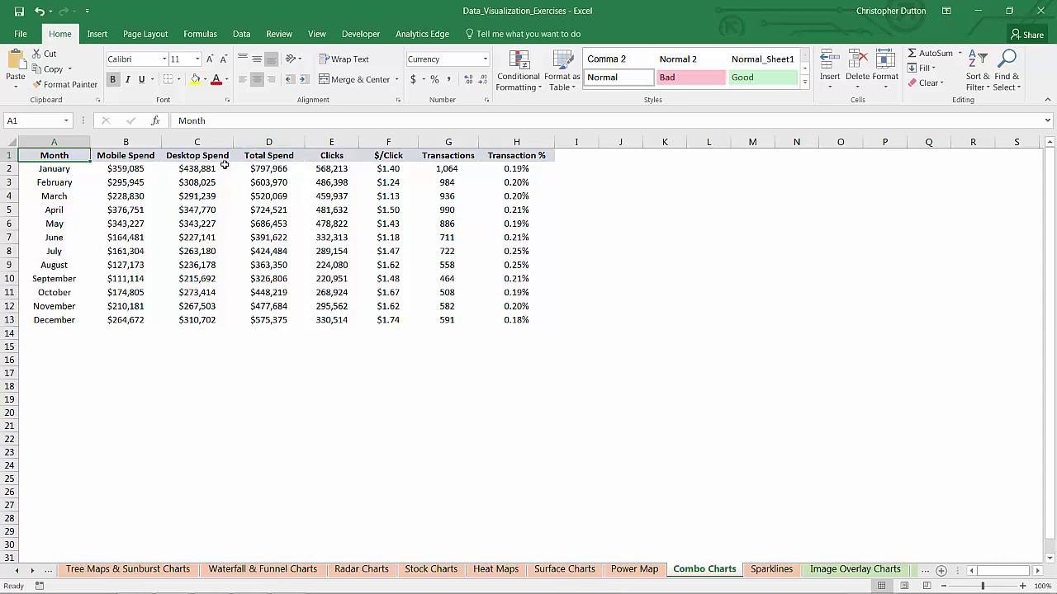
Examine the monthly Desktop Spend, Total Spend, Clicks, Transactions, $/Click and Transaction % columns by highlighting each one from header to December
drag(219, 155, 213, 322)
drag(279, 152, 281, 322)
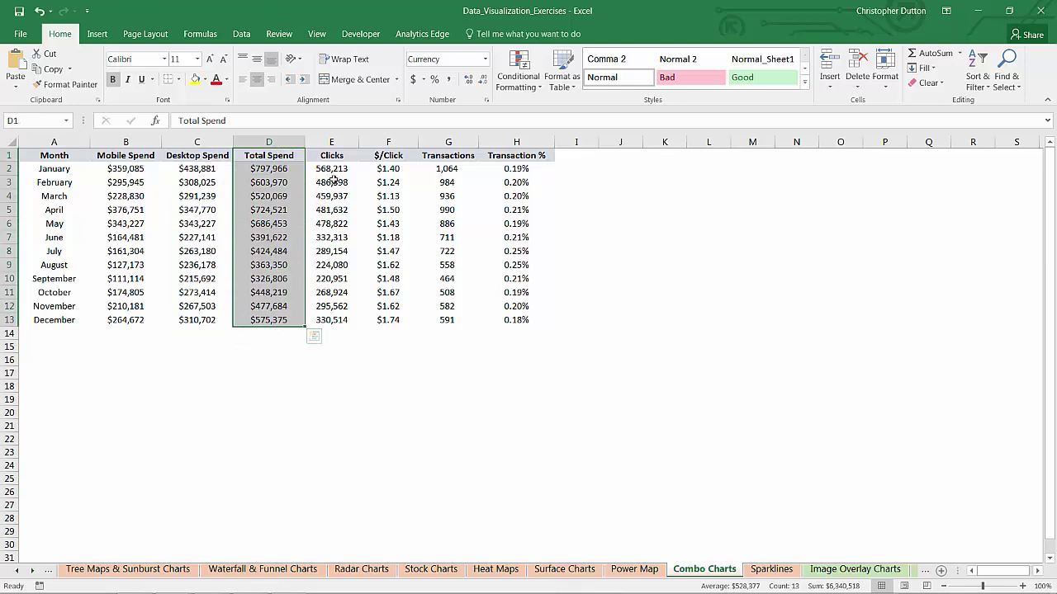
drag(346, 157, 340, 321)
drag(433, 158, 439, 321)
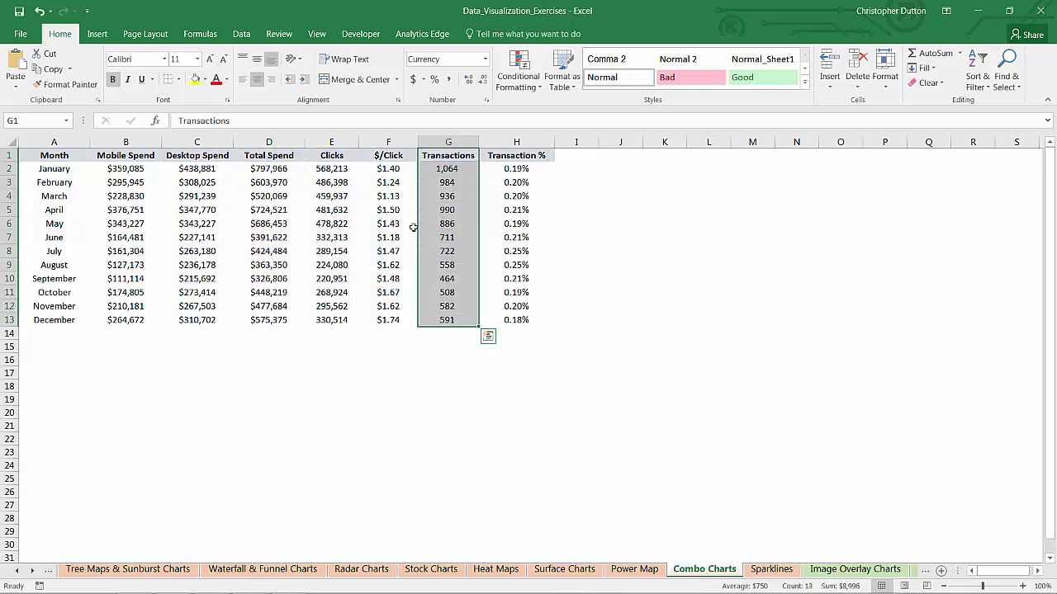
drag(399, 161, 394, 321)
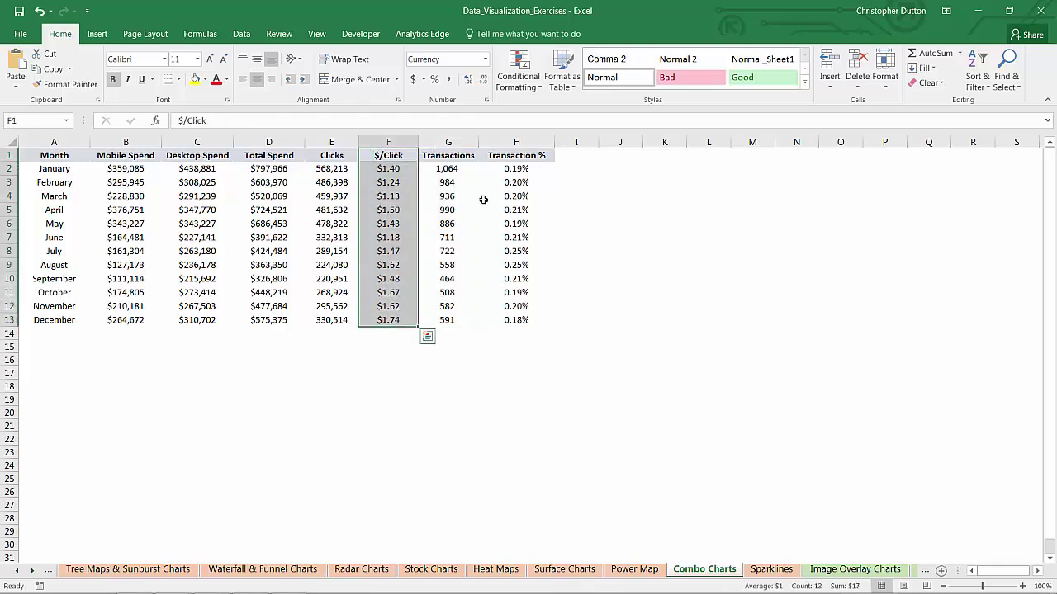
drag(501, 157, 516, 320)
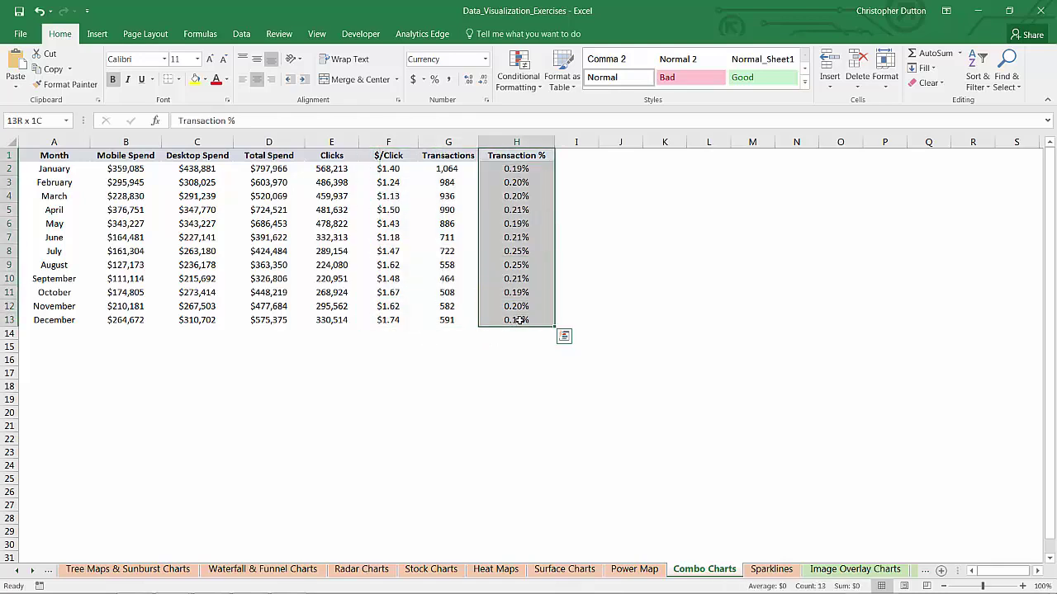
click(608, 232)
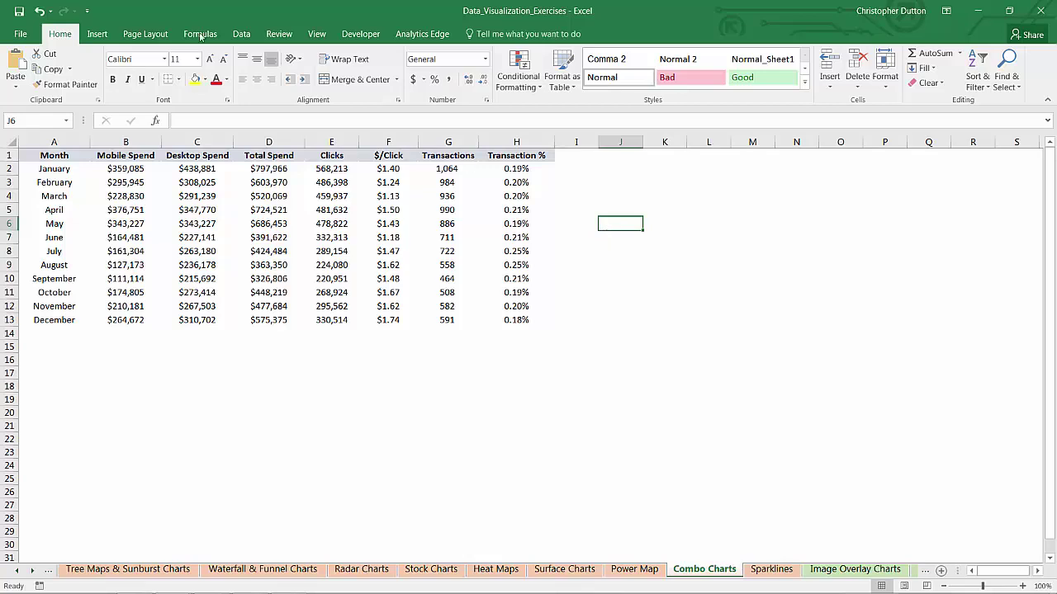
Insert an empty 2-D clustered column chart and place it directly below the data table
click(96, 33)
click(375, 54)
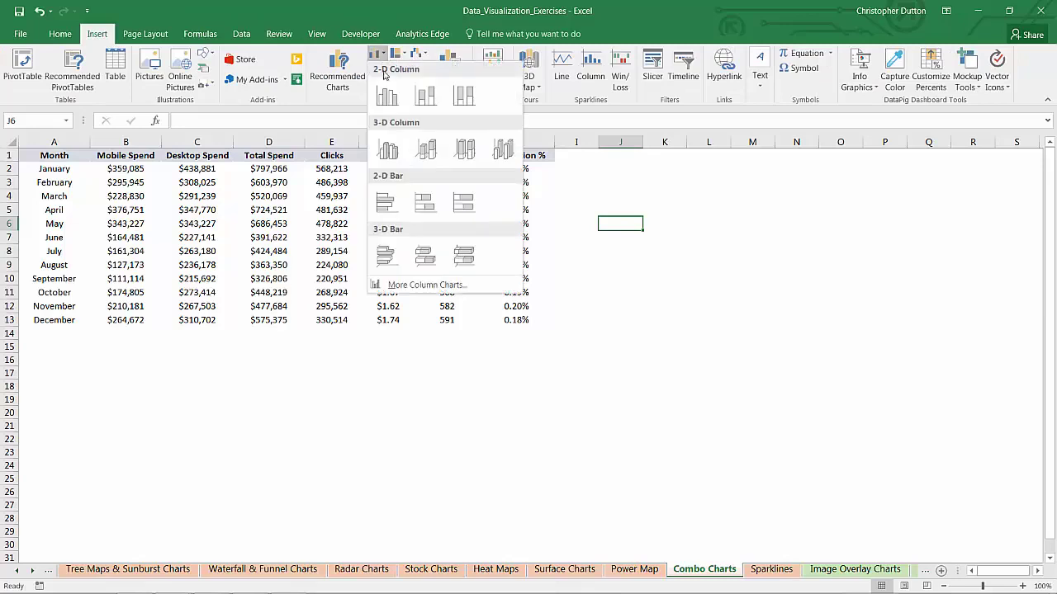
click(387, 97)
drag(394, 288, 56, 368)
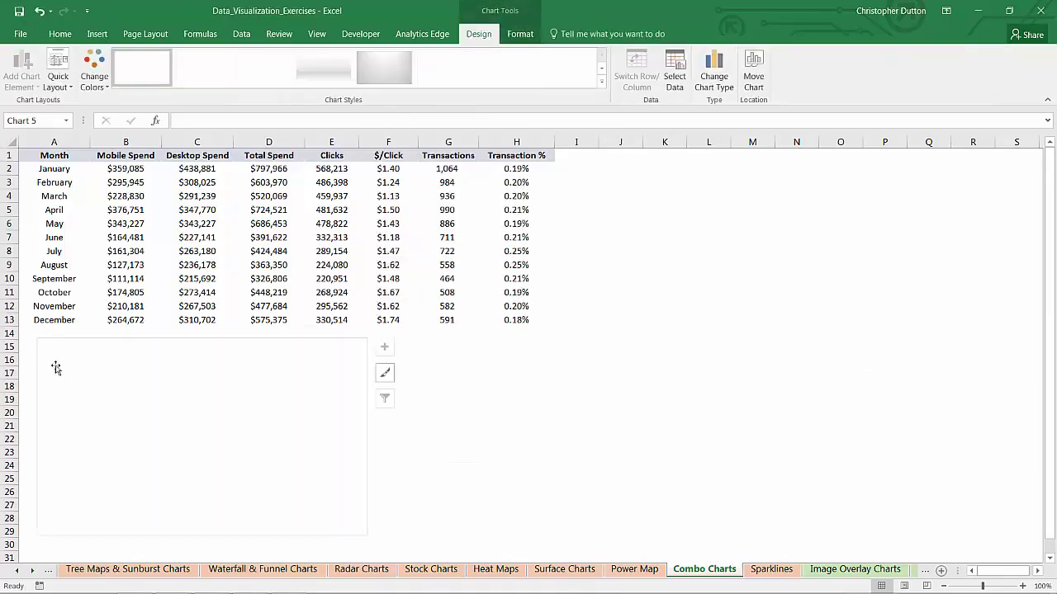
Add a Clicks series to the empty chart, with its name from E1 and its values from E2:E13
right_click(95, 372)
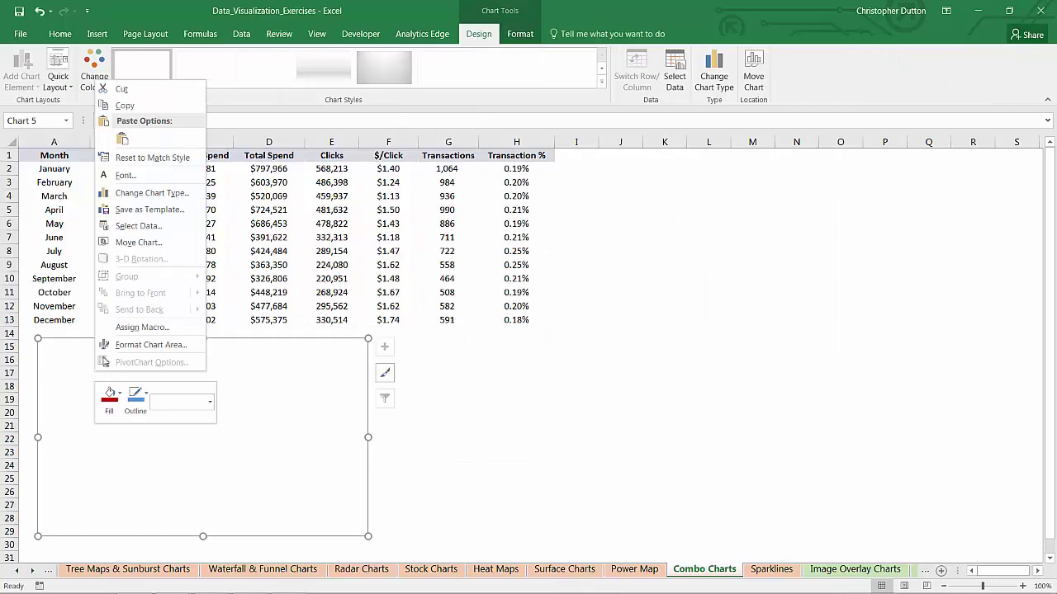
click(149, 229)
click(380, 312)
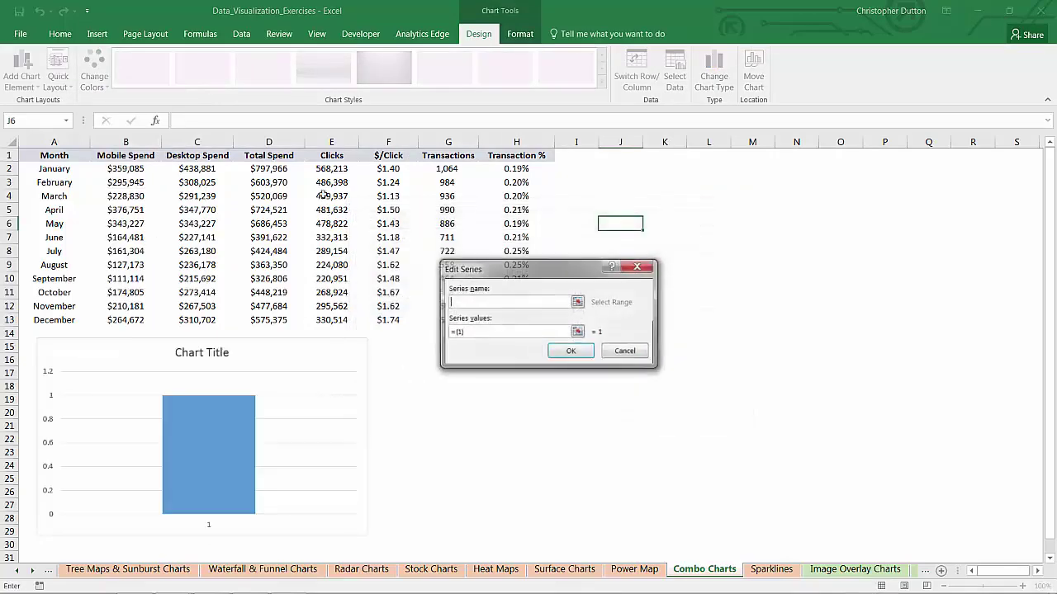
click(326, 155)
click(578, 331)
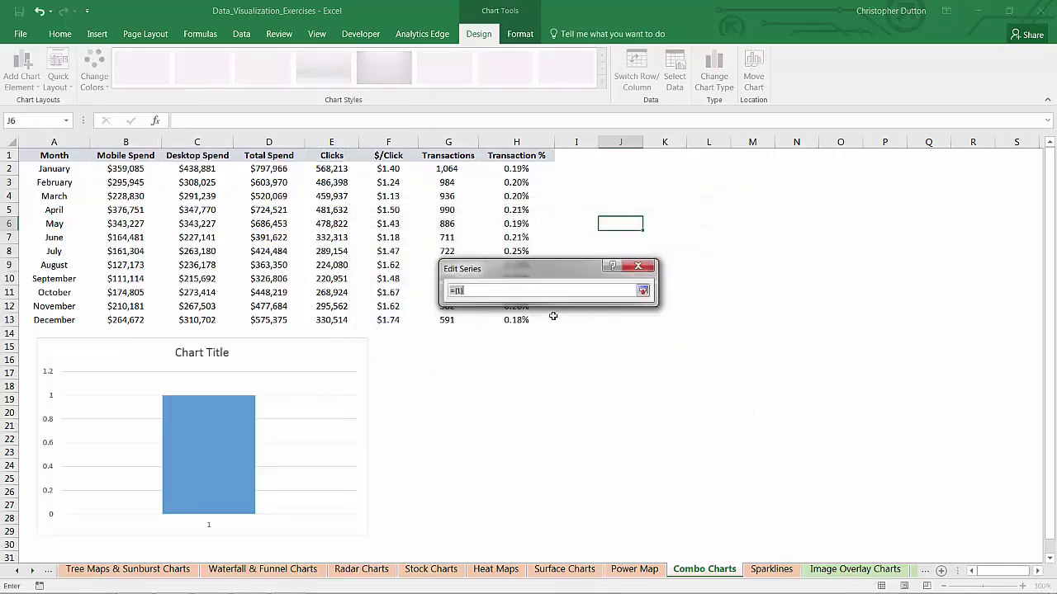
drag(338, 171, 329, 318)
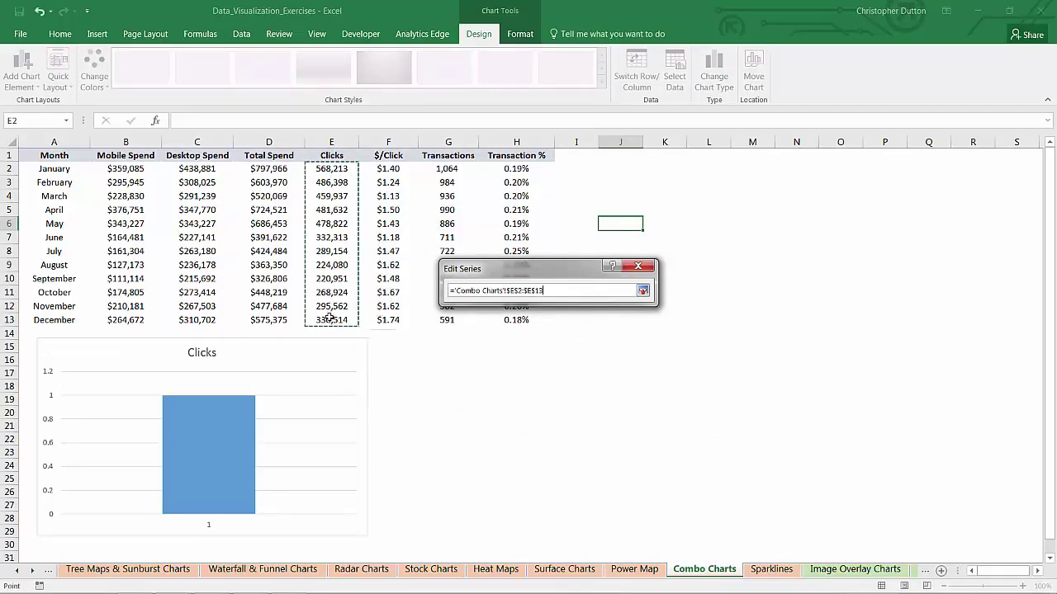
click(643, 291)
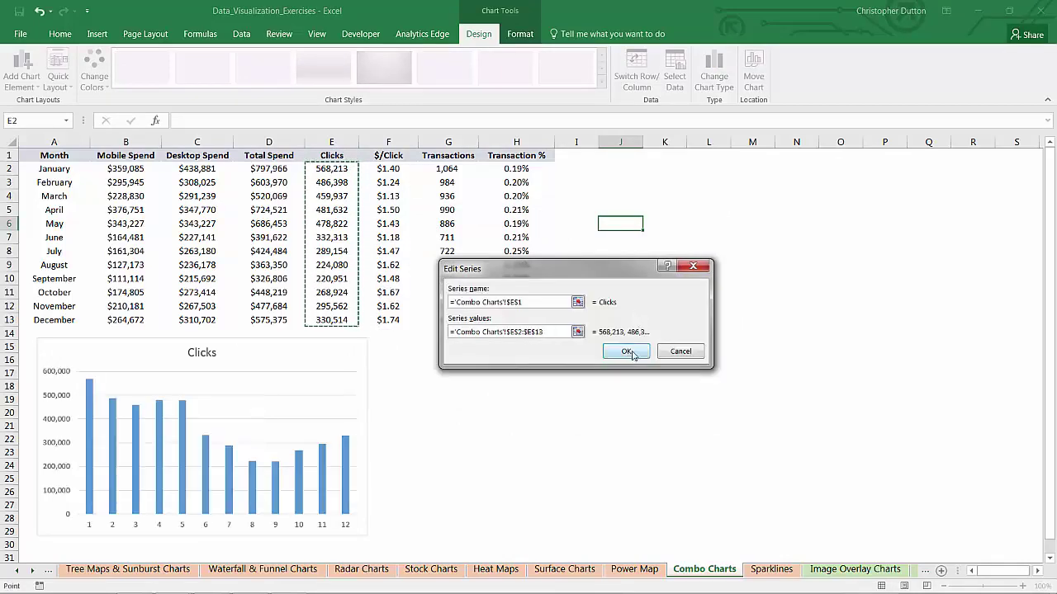
click(629, 352)
Set the chart's horizontal axis labels to the month names in A2:A13
click(578, 310)
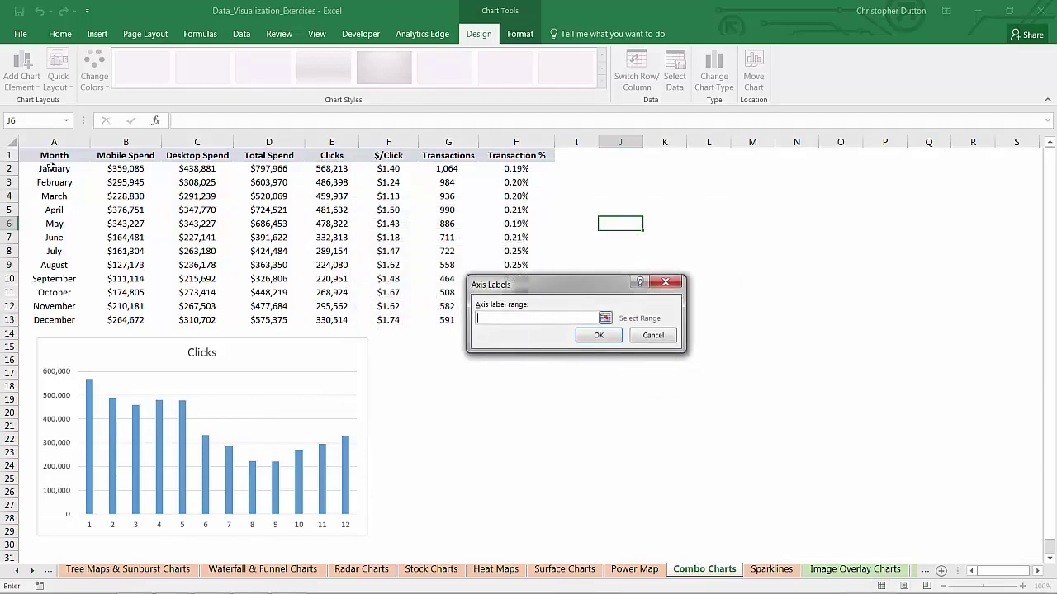
drag(54, 169, 70, 320)
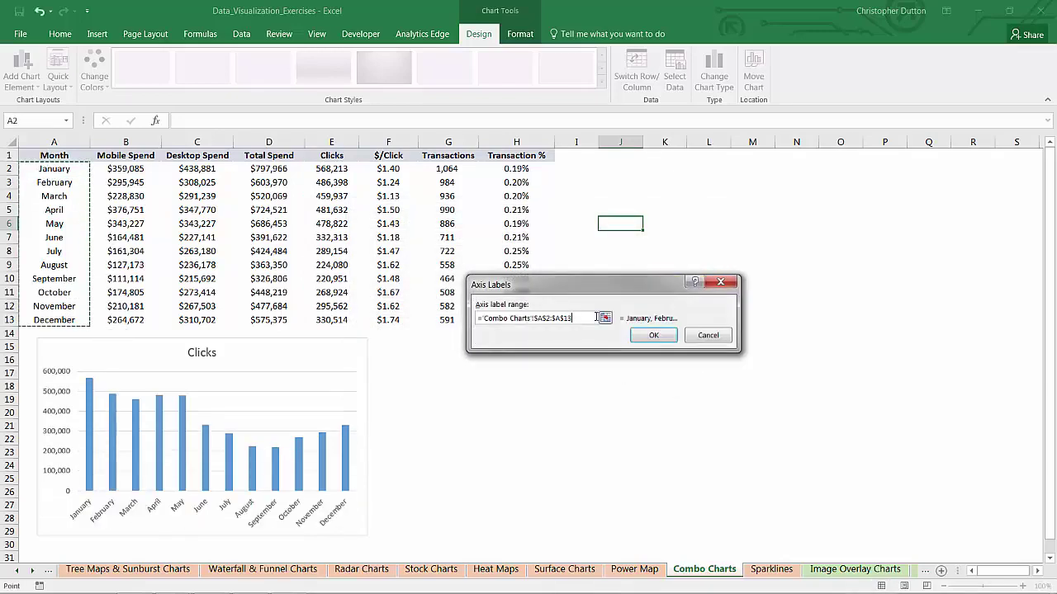
click(654, 336)
Add a second series to the chart, with its name from F1 ($/Click) and its values from F2:F13
click(392, 318)
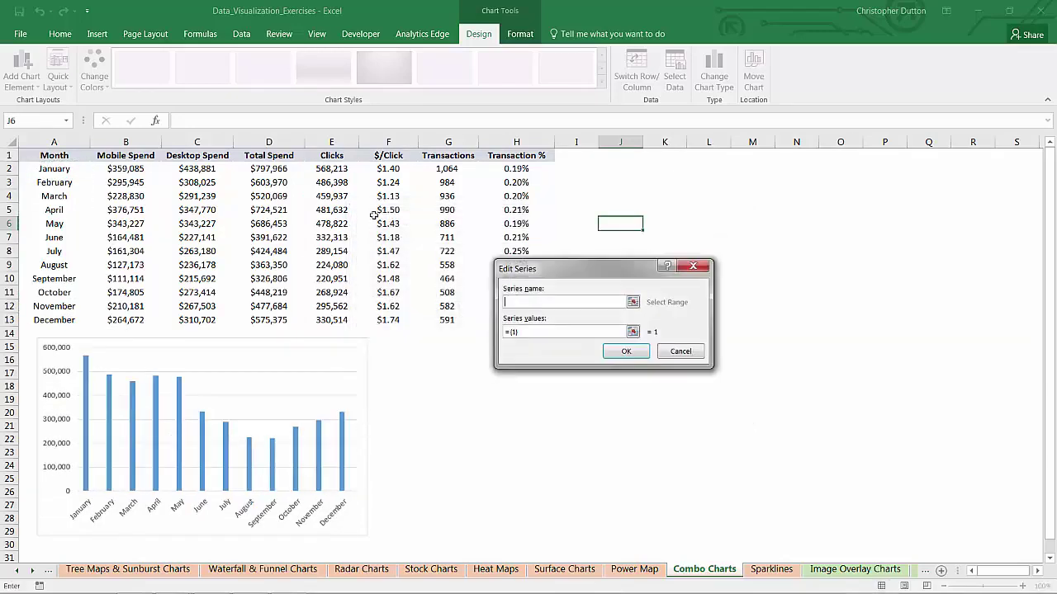
click(388, 156)
click(633, 332)
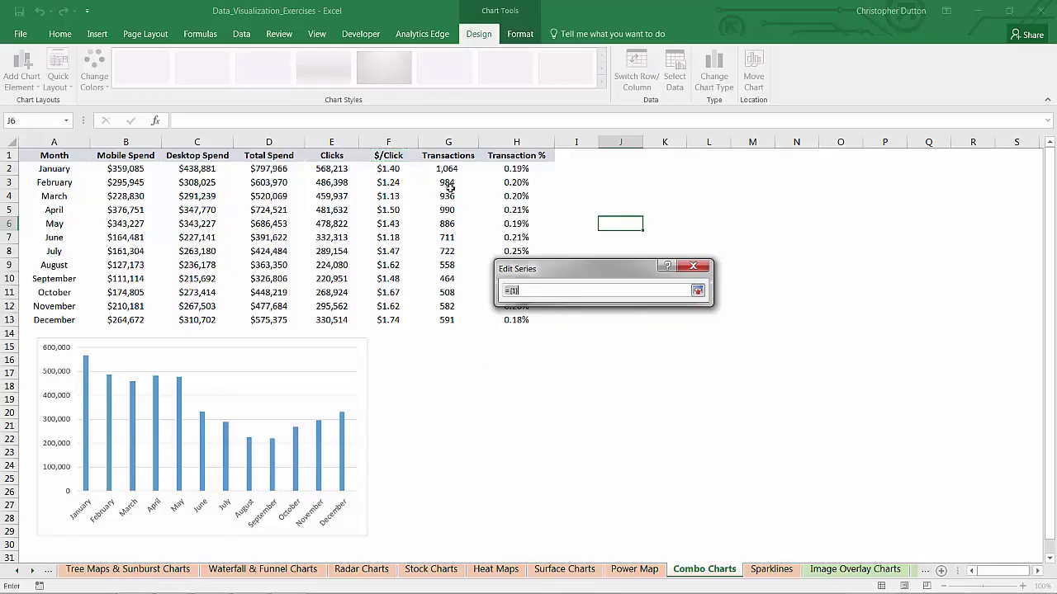
drag(384, 167, 388, 321)
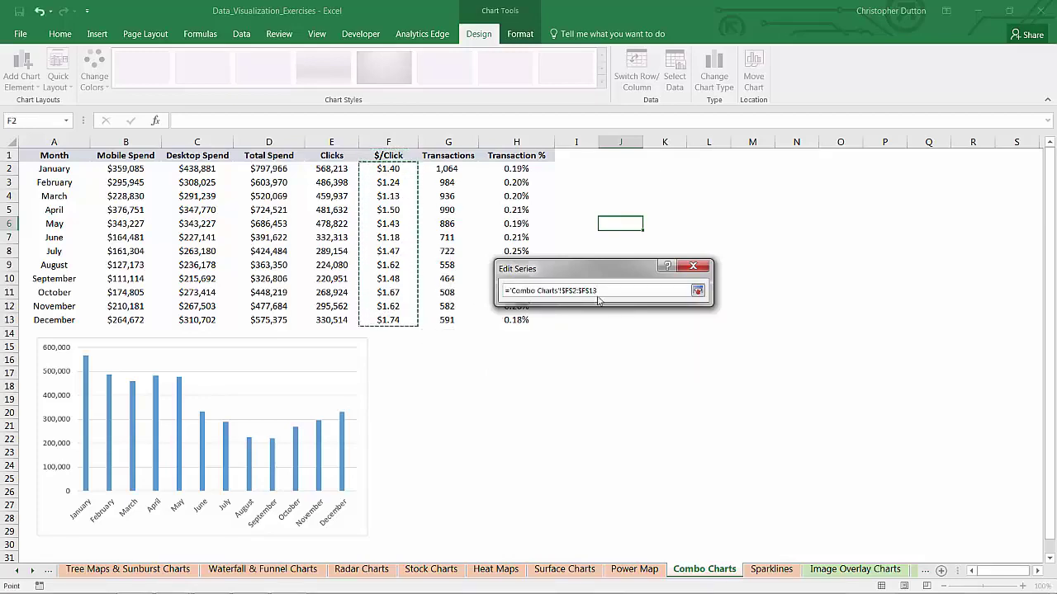
click(698, 291)
click(660, 353)
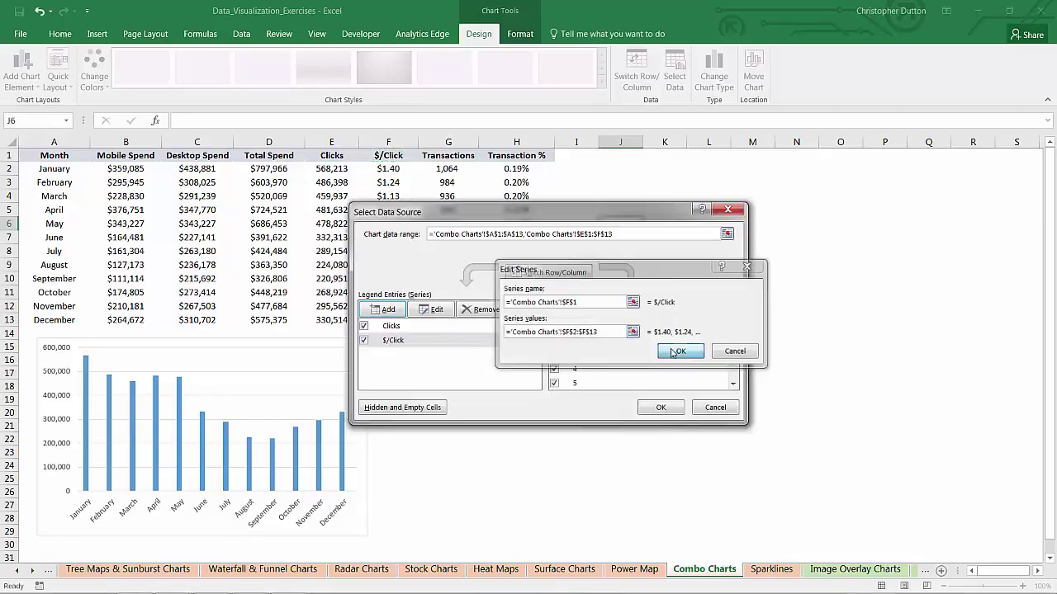
Assign the months in A2:A13 as the $/Click series' axis labels and apply the data source changes
click(579, 312)
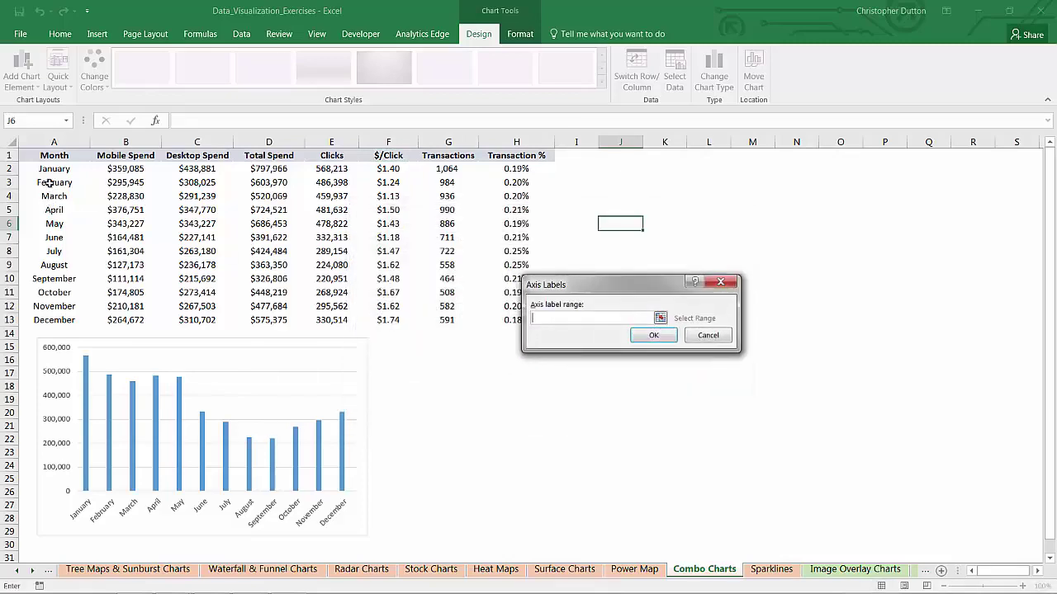
drag(54, 169, 54, 320)
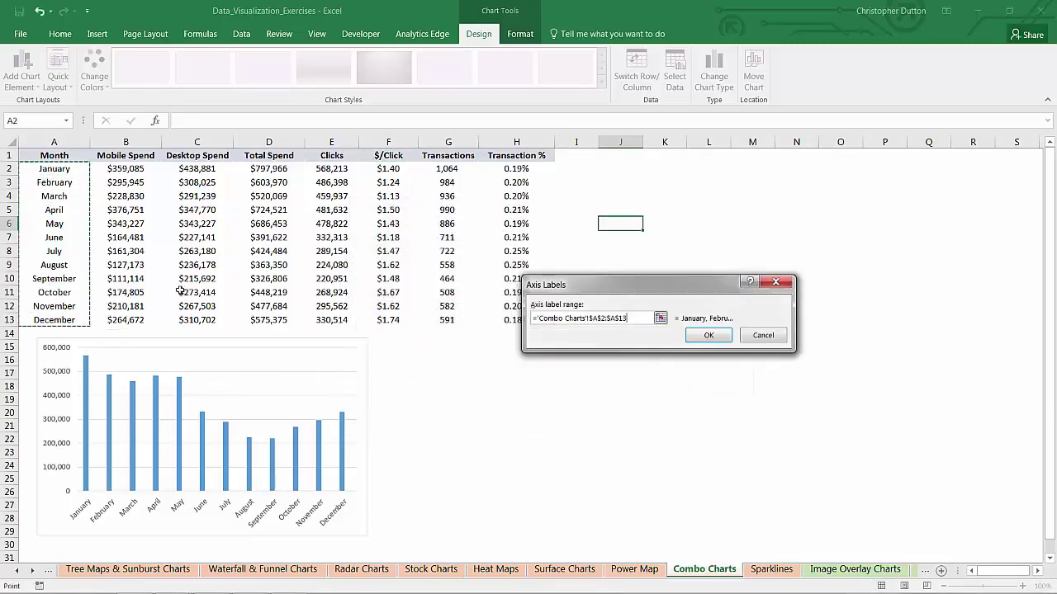
click(708, 335)
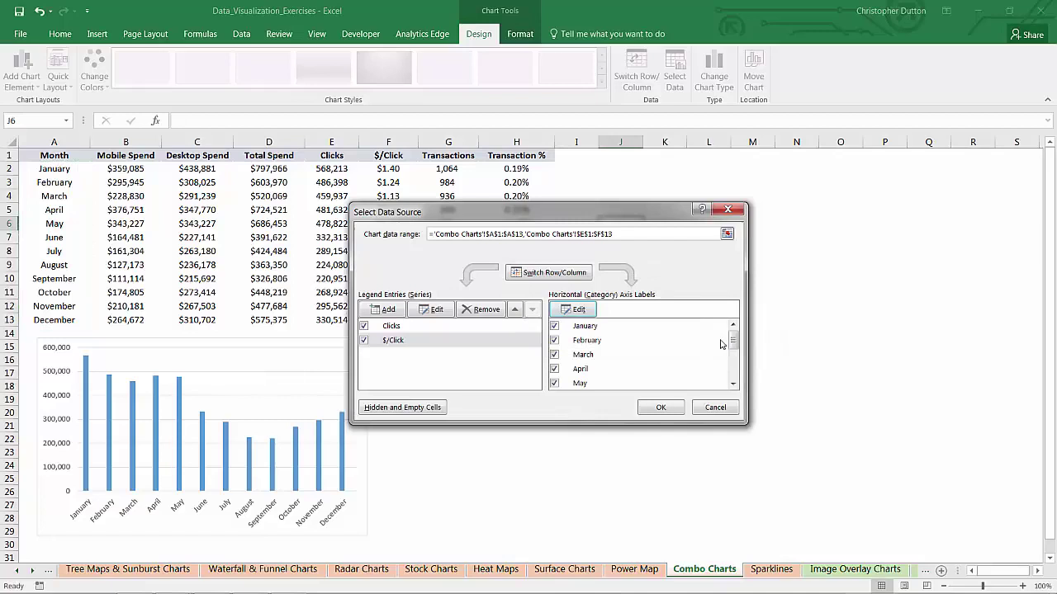
click(666, 408)
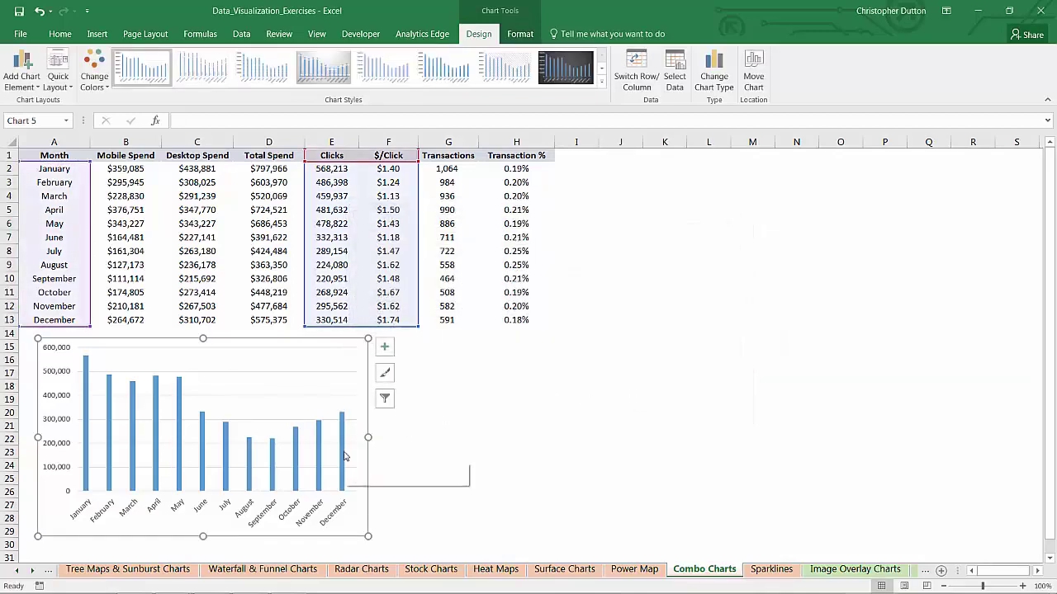
Change the chart to a Clustered Column - Line combo with the $/Click line plotted on the secondary axis
right_click(242, 385)
click(293, 424)
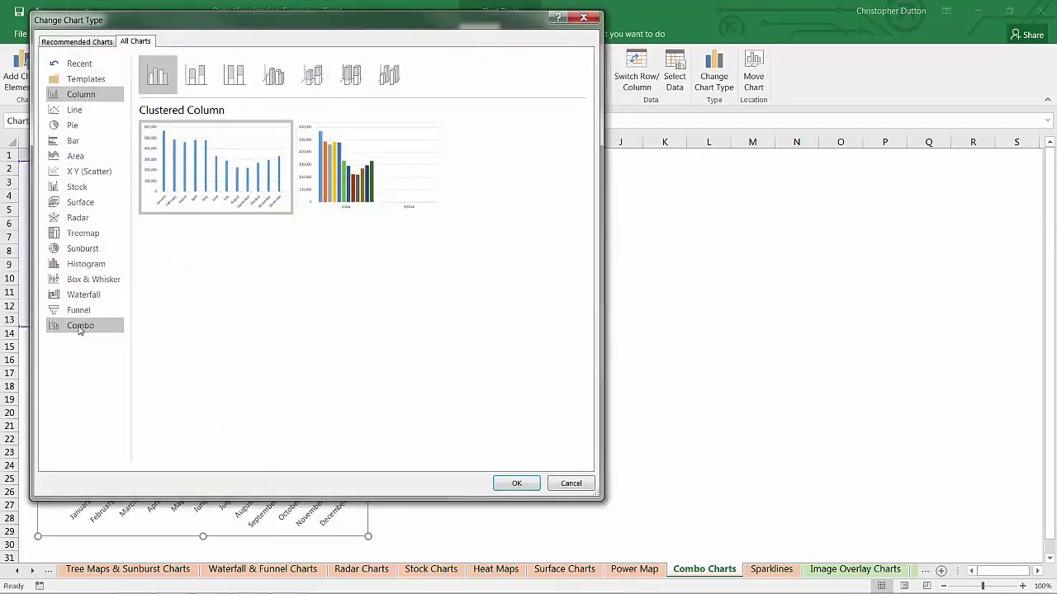
click(80, 327)
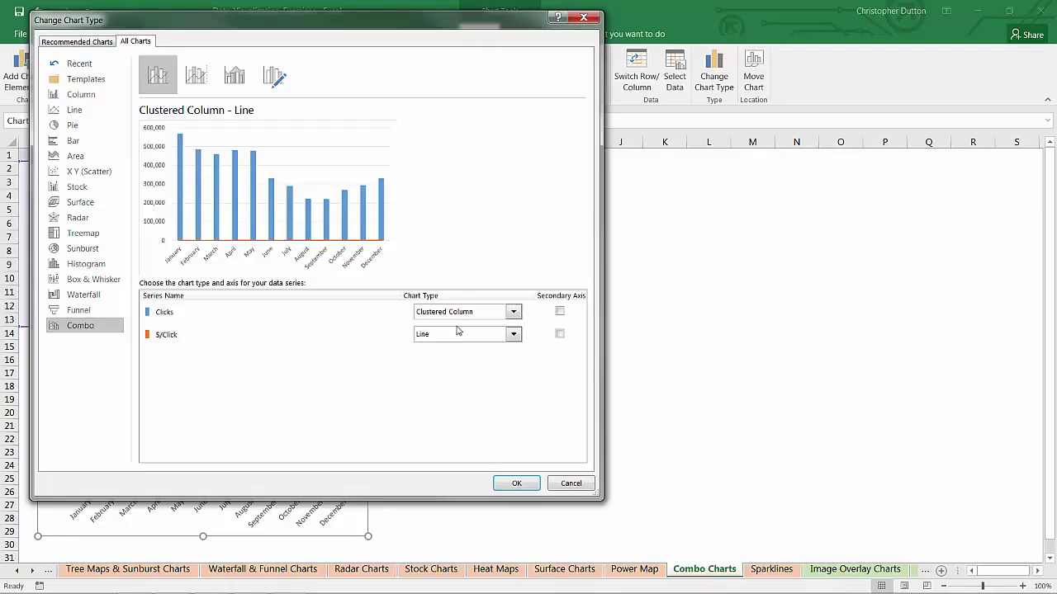
click(560, 335)
click(516, 483)
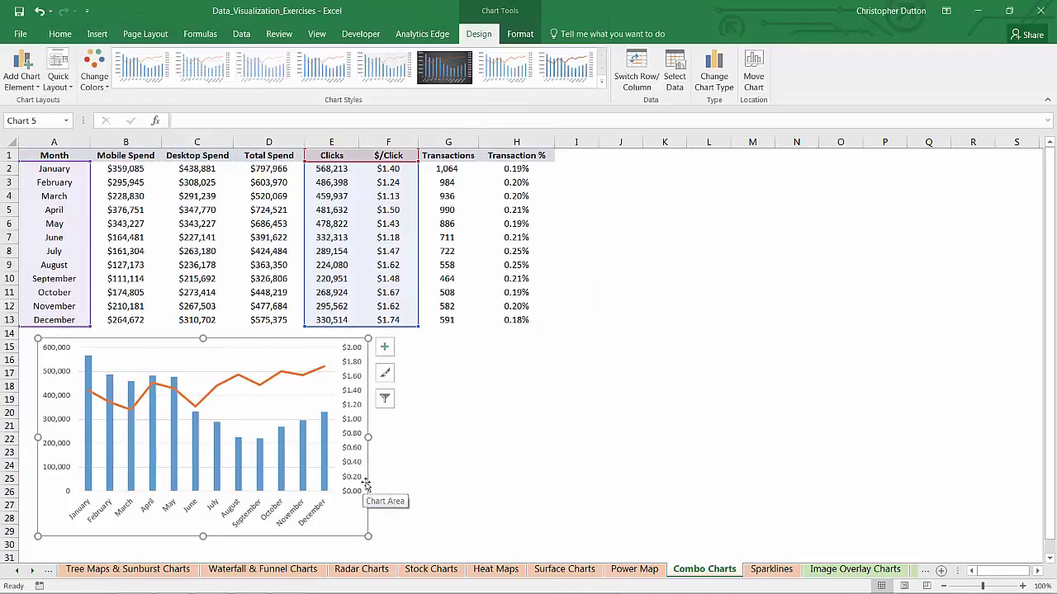
Add a primary vertical axis title to the combo chart reading "Clicks"
click(22, 67)
mouse_move(52, 118)
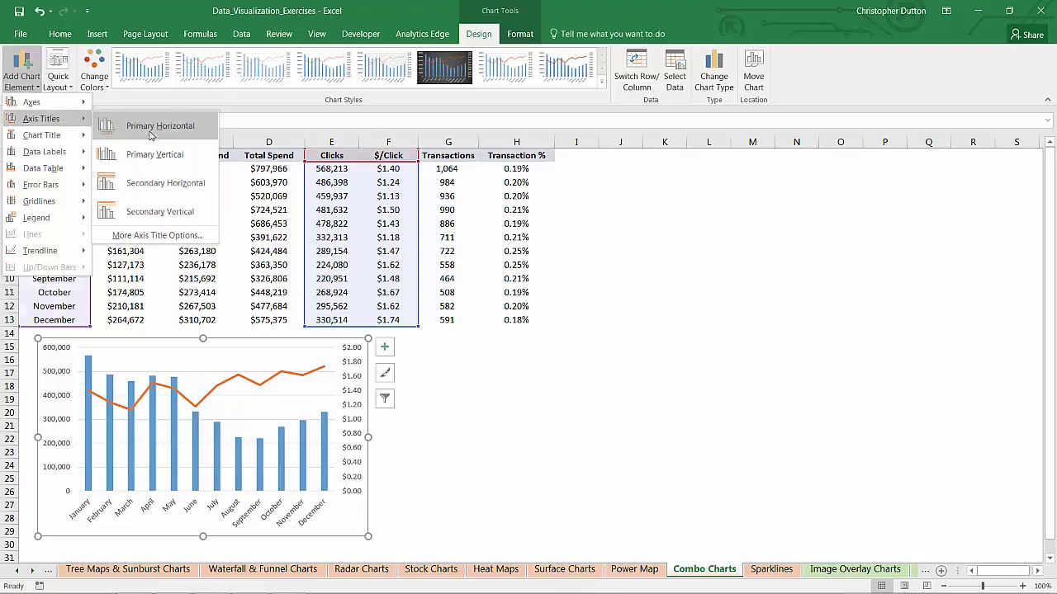
click(149, 154)
drag(52, 437, 66, 351)
key(BackSpace)
text(Clicks)
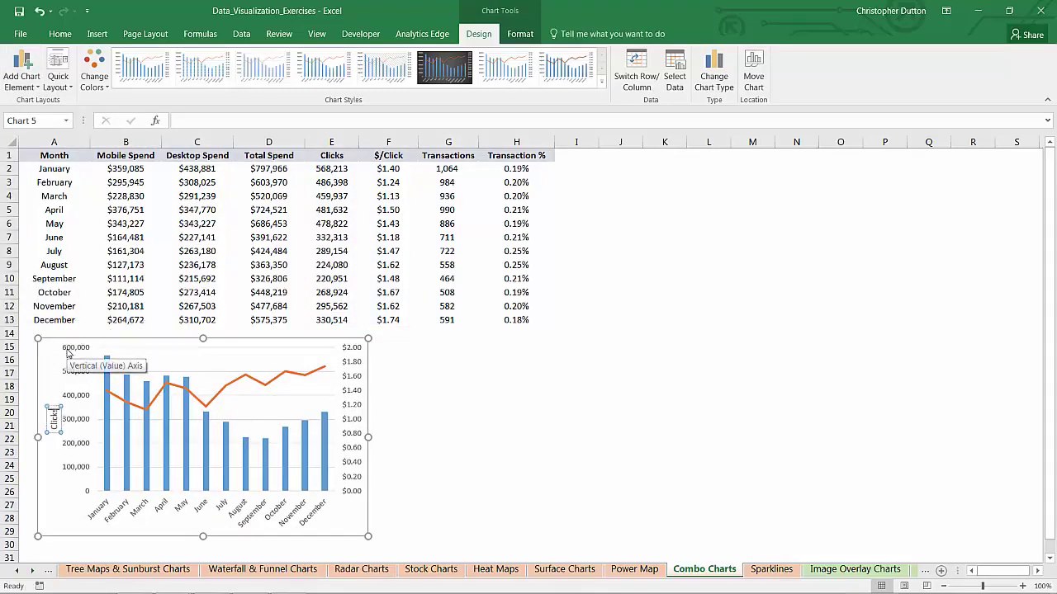
Add a secondary vertical axis title to the combo chart reading "$/Click"
click(22, 76)
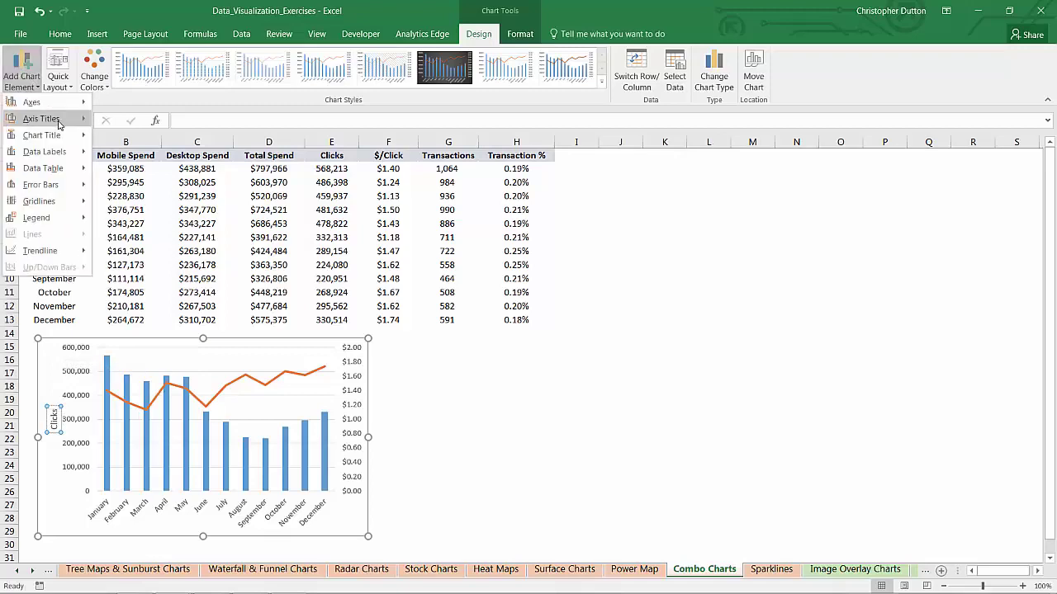
mouse_move(41, 118)
click(132, 211)
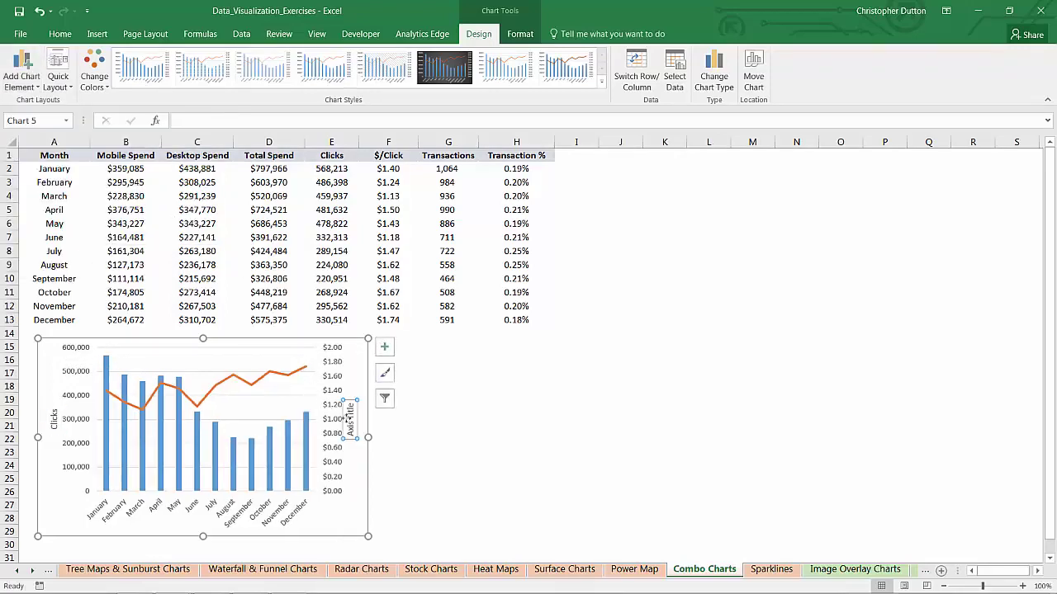
drag(351, 432, 351, 385)
text($/)
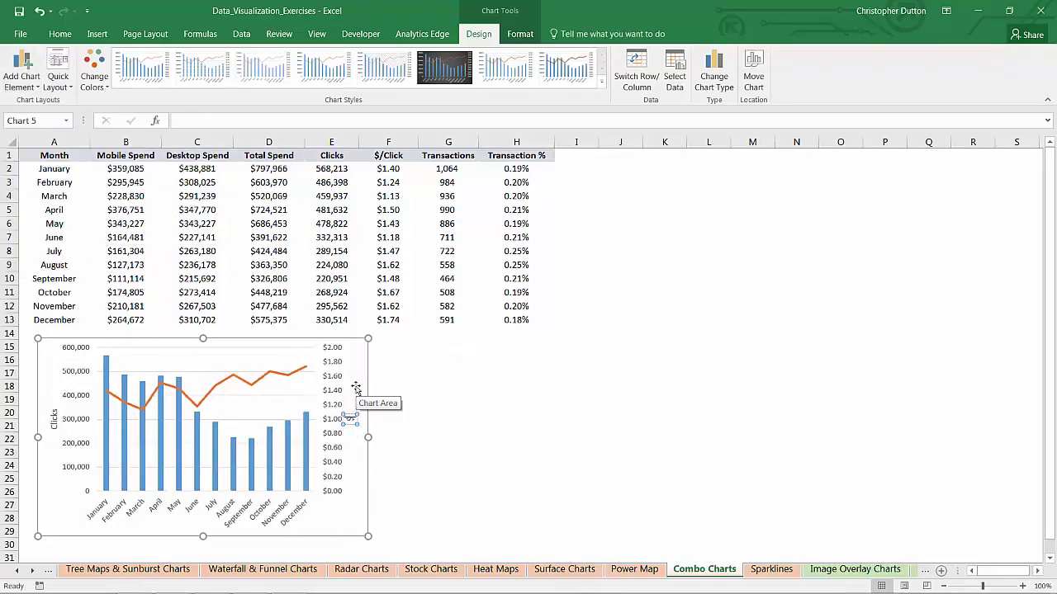
text(Click)
click(414, 397)
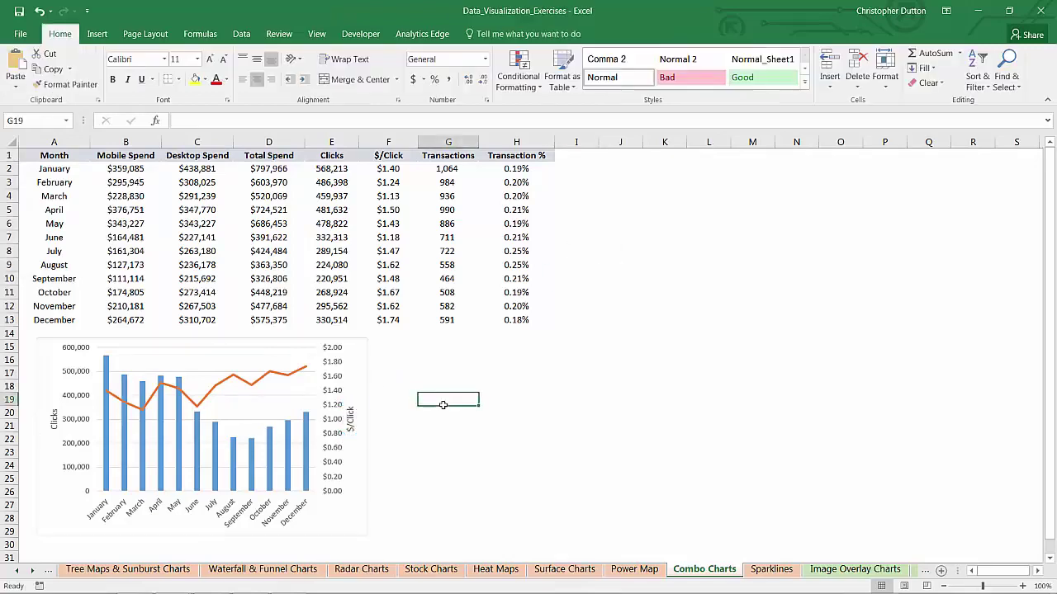
Format the $/Click series as a solid black line
right_click(261, 382)
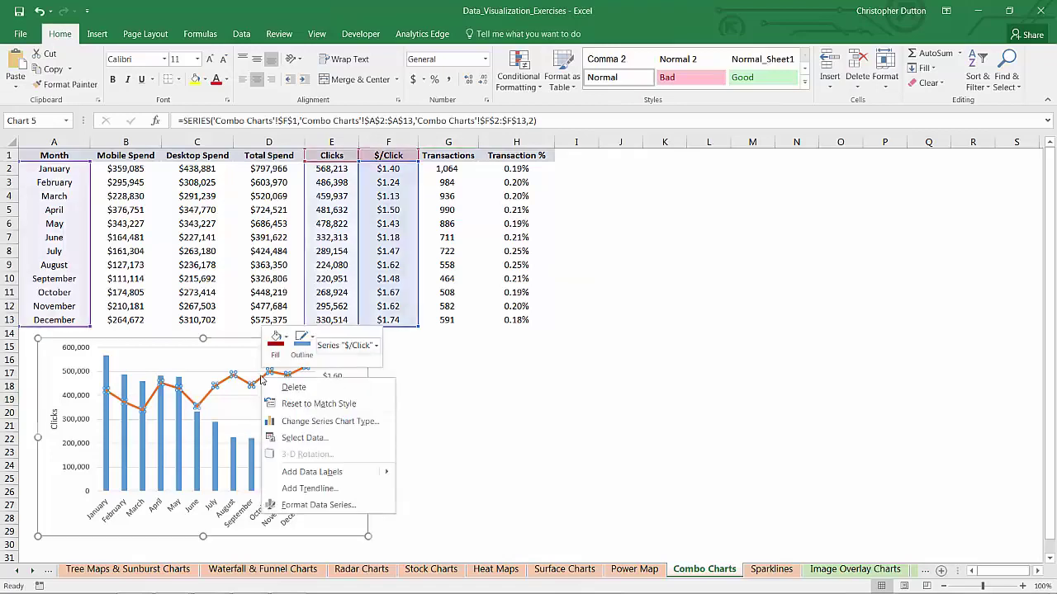
click(309, 505)
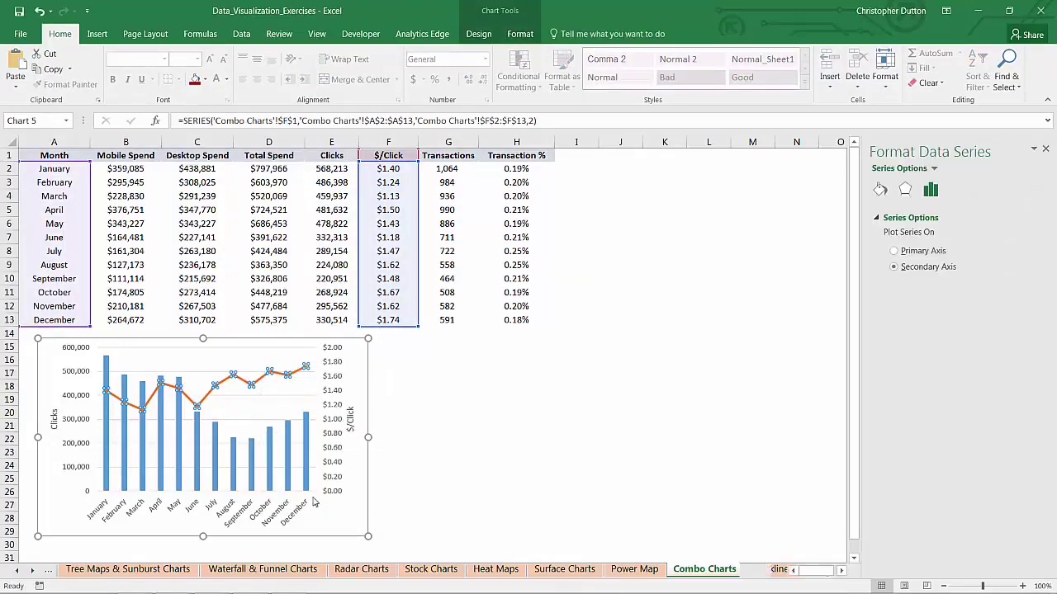
click(881, 195)
click(888, 270)
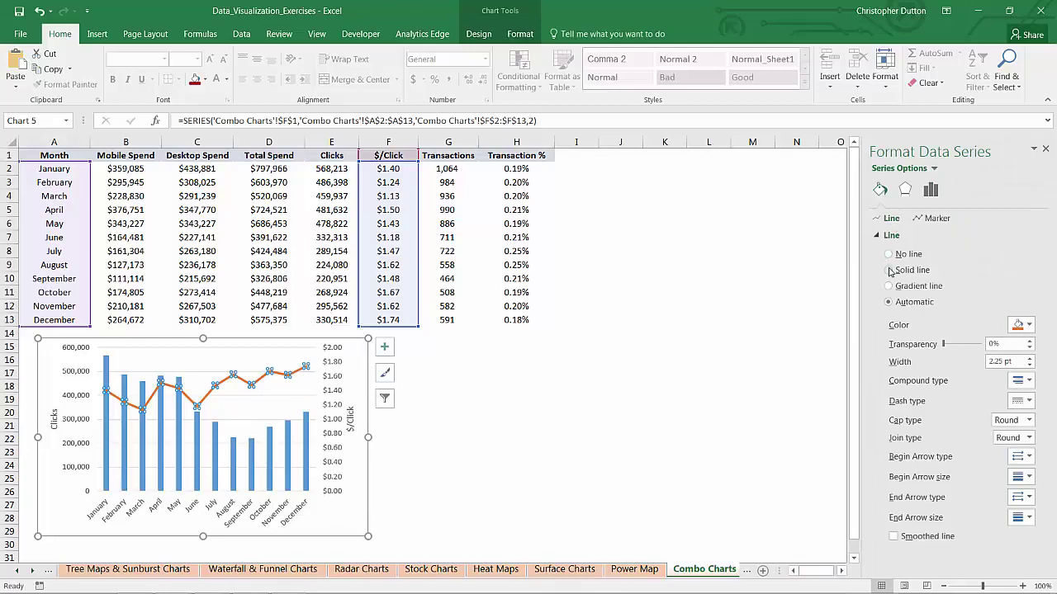
click(1019, 325)
click(984, 357)
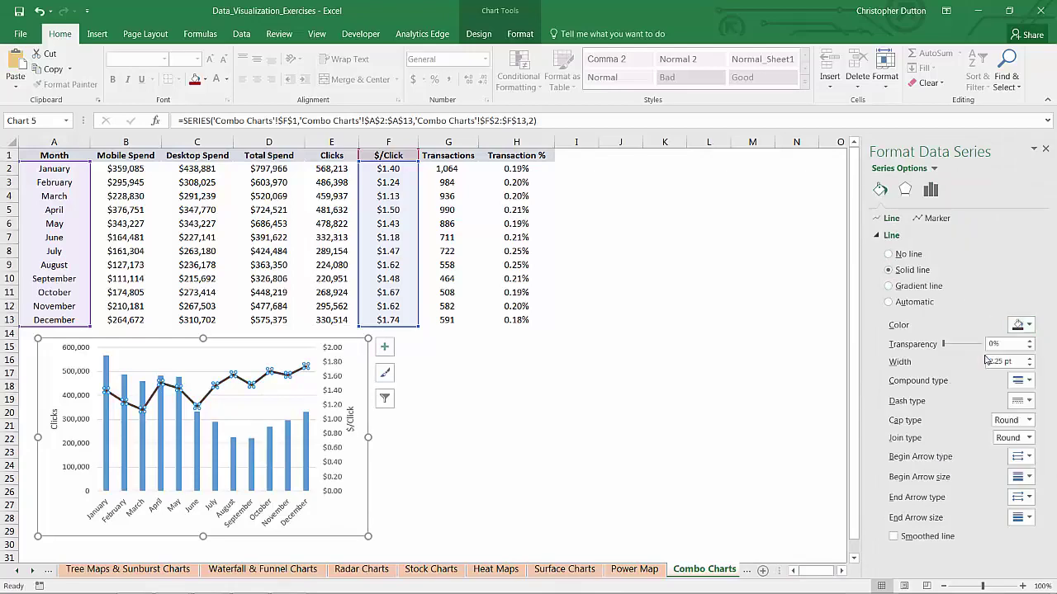
Set the $/Click line's width to 2 pt and give it an outer shadow with 74% transparency
click(1028, 366)
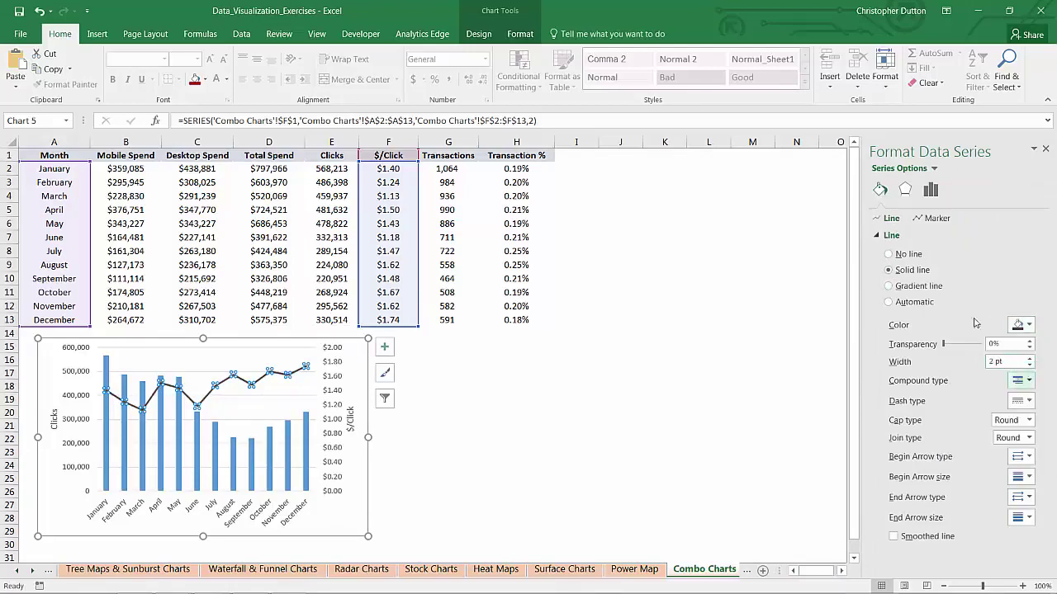
click(904, 189)
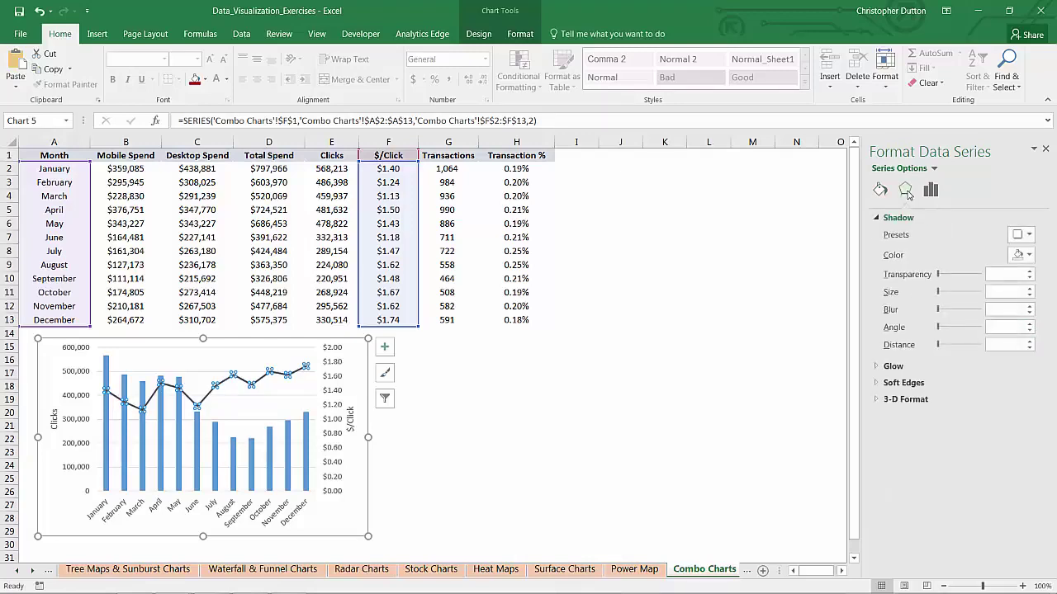
click(1026, 238)
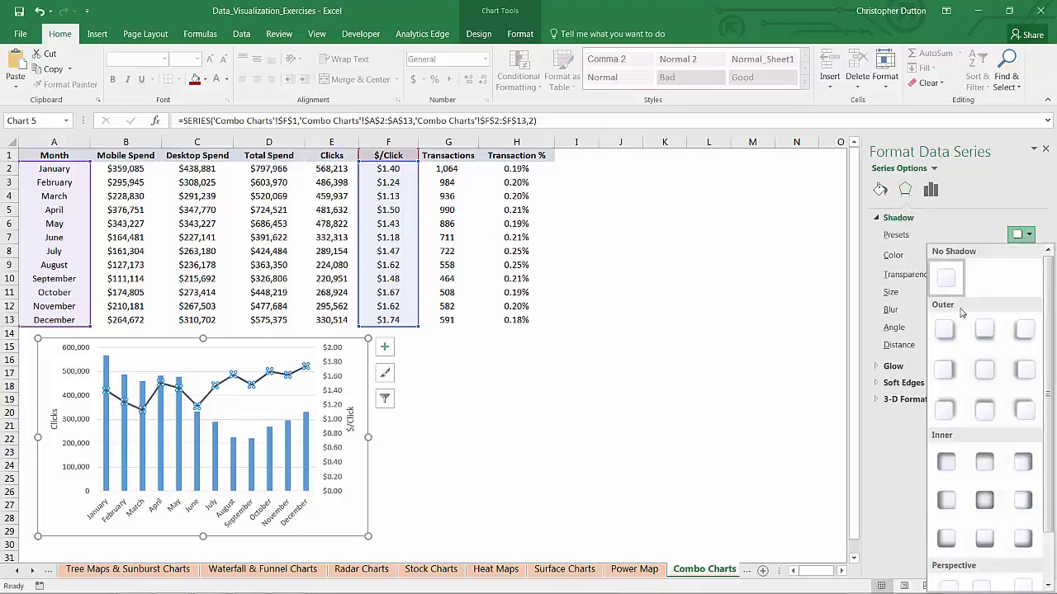
click(944, 330)
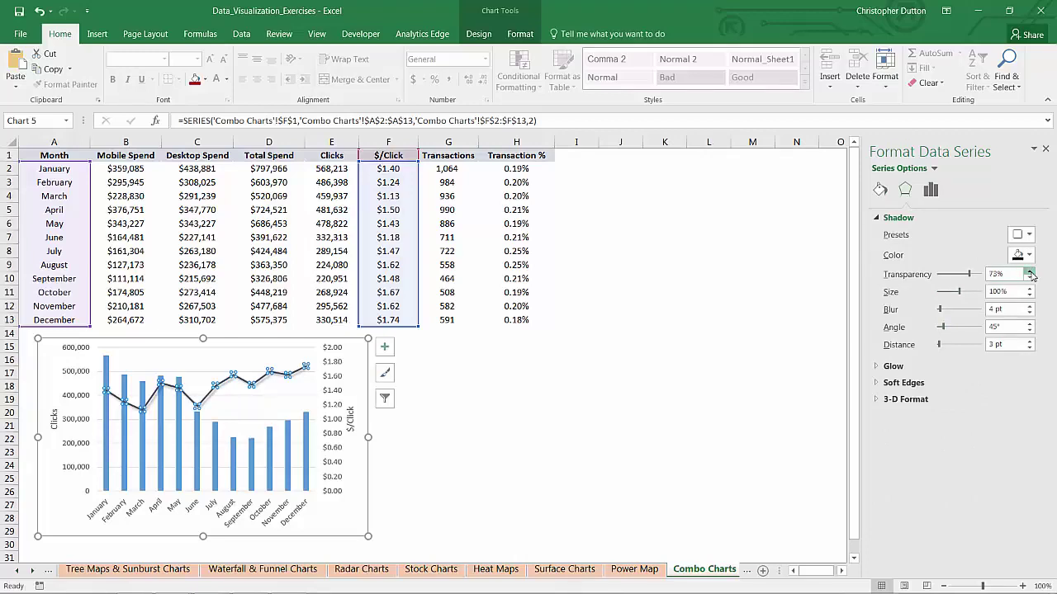
click(1030, 271)
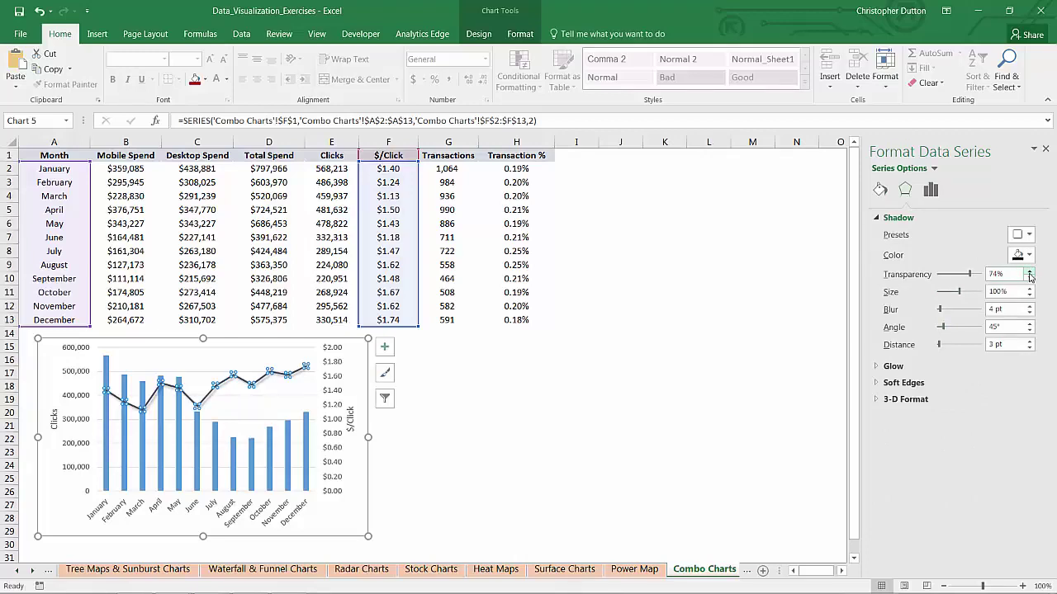
Turn on the smoothed line option for the $/Click series
click(880, 190)
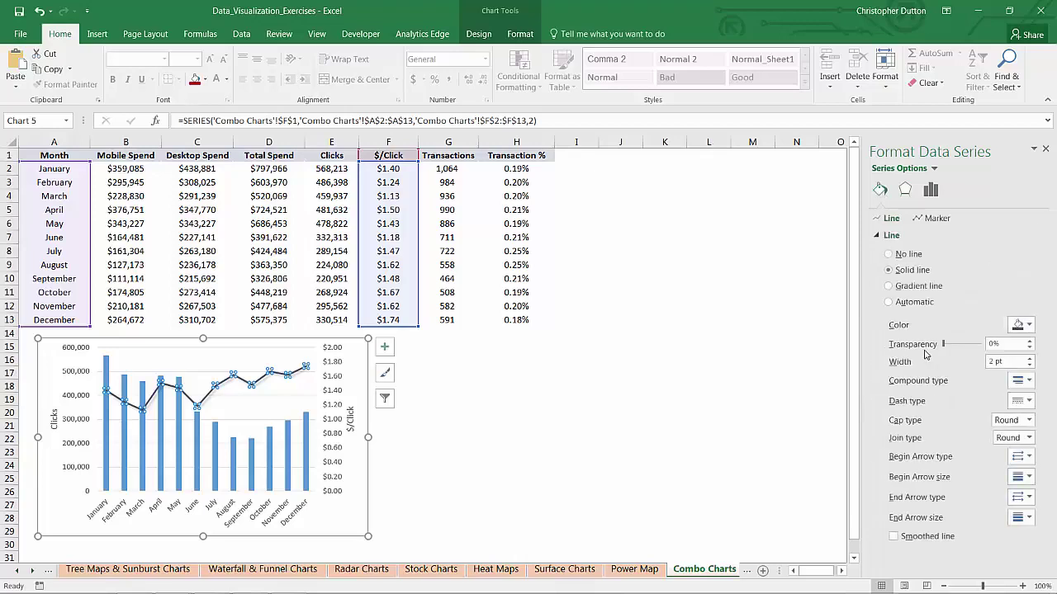
click(893, 537)
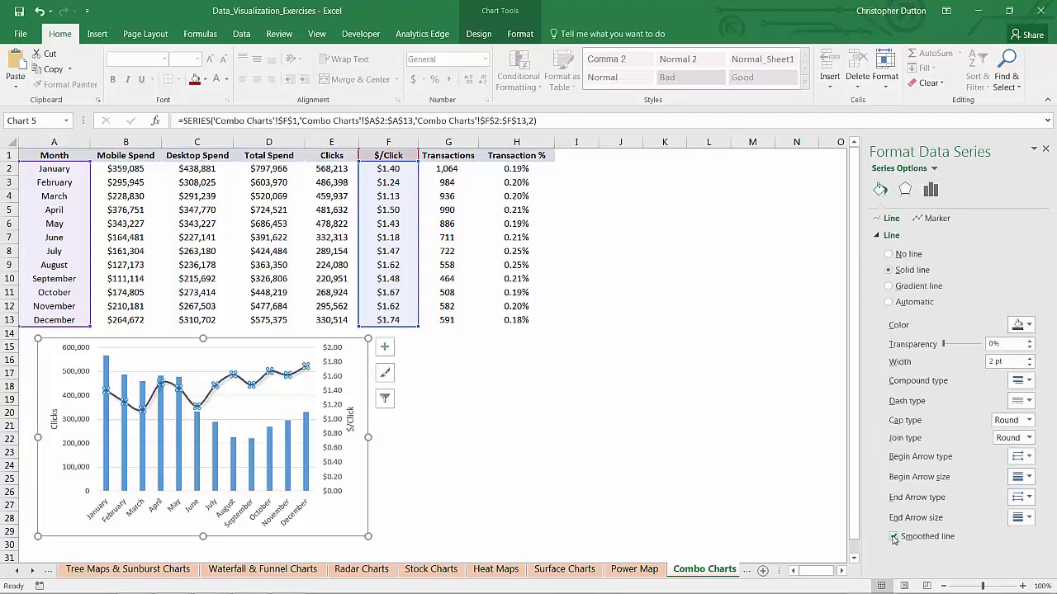
Give the Clicks columns a solid gray fill
right_click(216, 437)
click(241, 566)
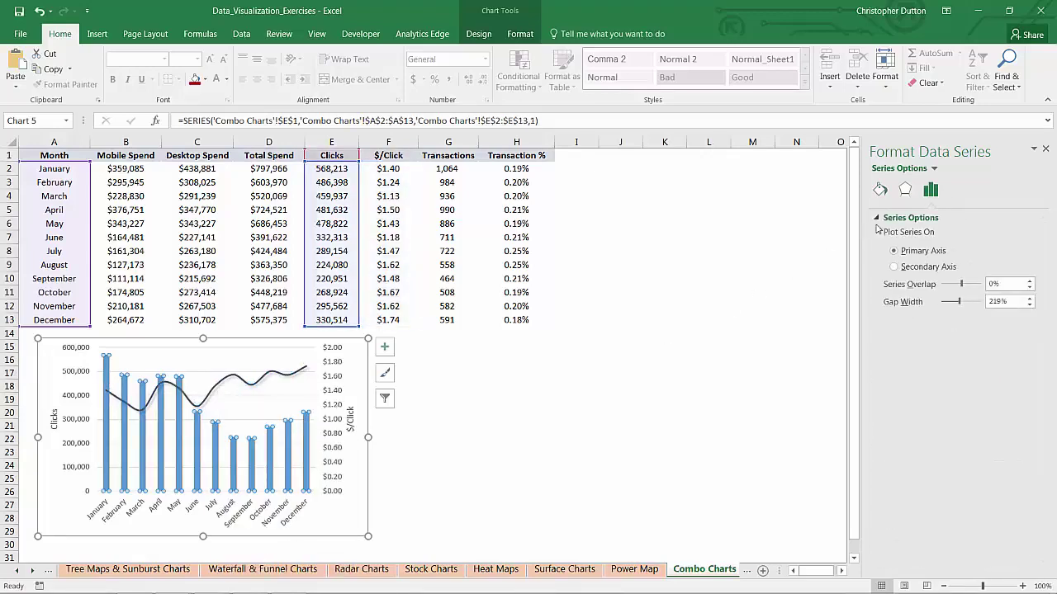
click(880, 191)
click(888, 252)
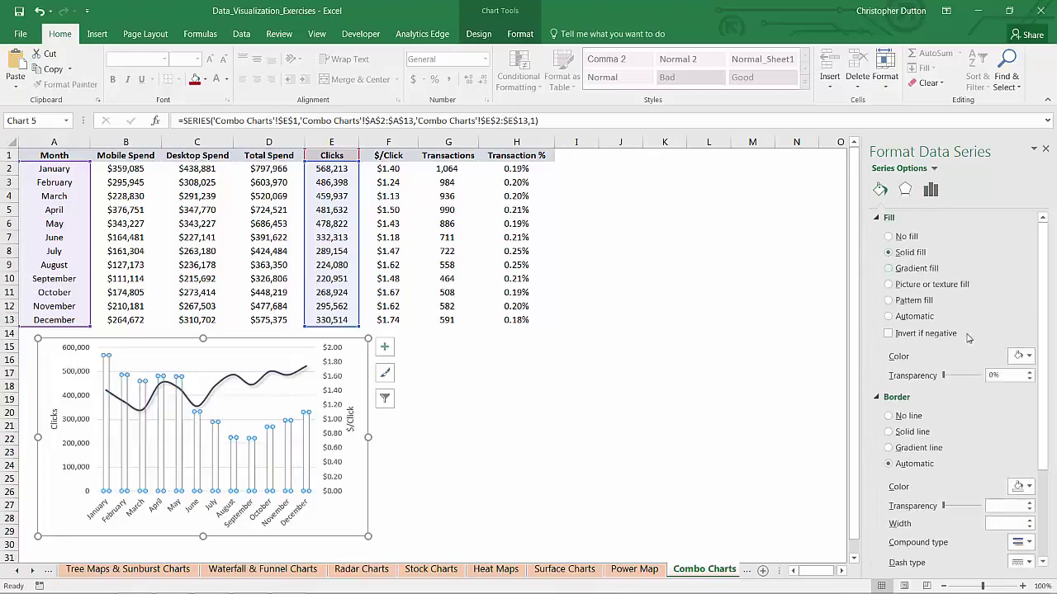
click(1028, 357)
click(972, 413)
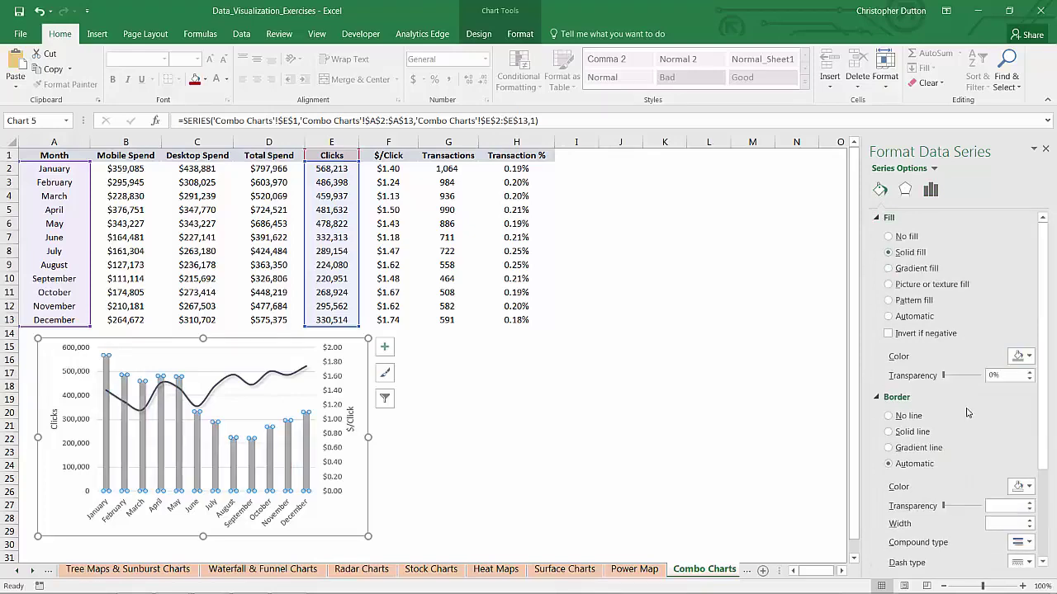
Reduce the gap width of the Clicks columns to 101% and deselect the chart
click(931, 191)
drag(956, 305, 949, 304)
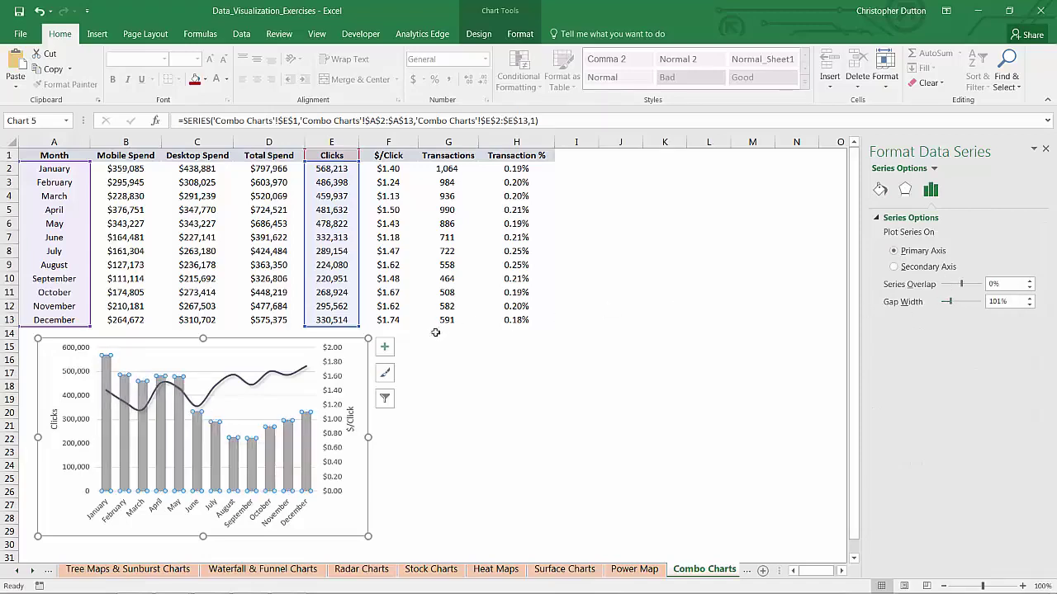
click(466, 400)
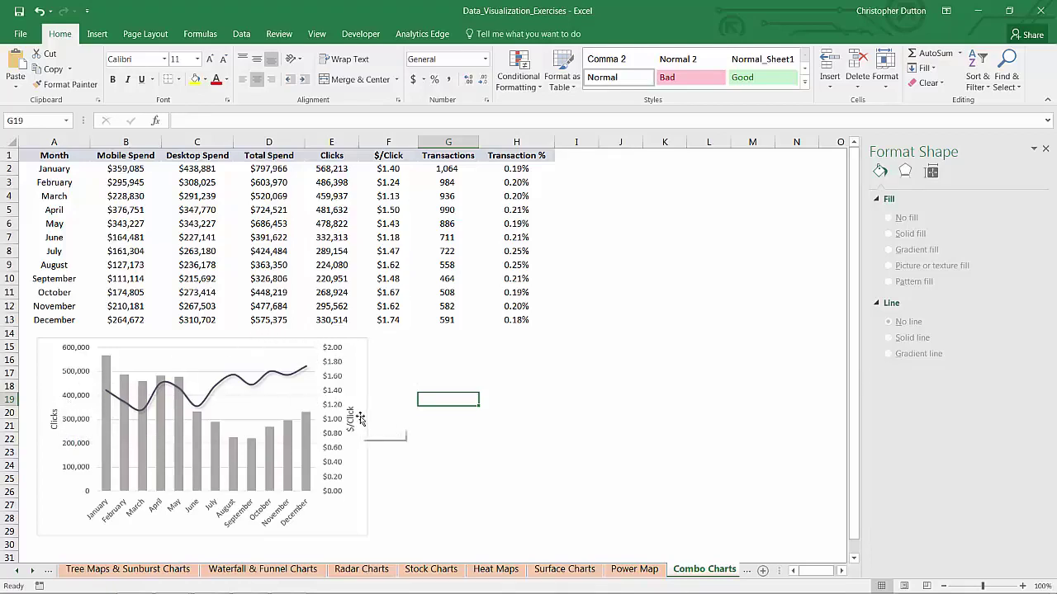
Duplicate the Clicks combo chart and place the copy directly beside the original, below the data table
mouse_move(143, 398)
click(162, 341)
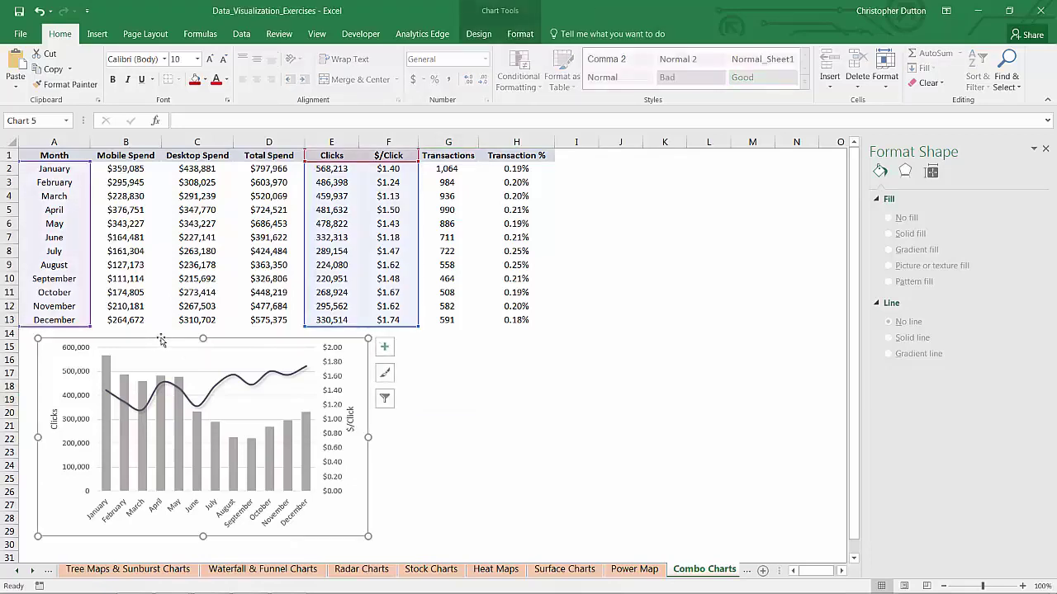
click(427, 345)
key(ctrl+v)
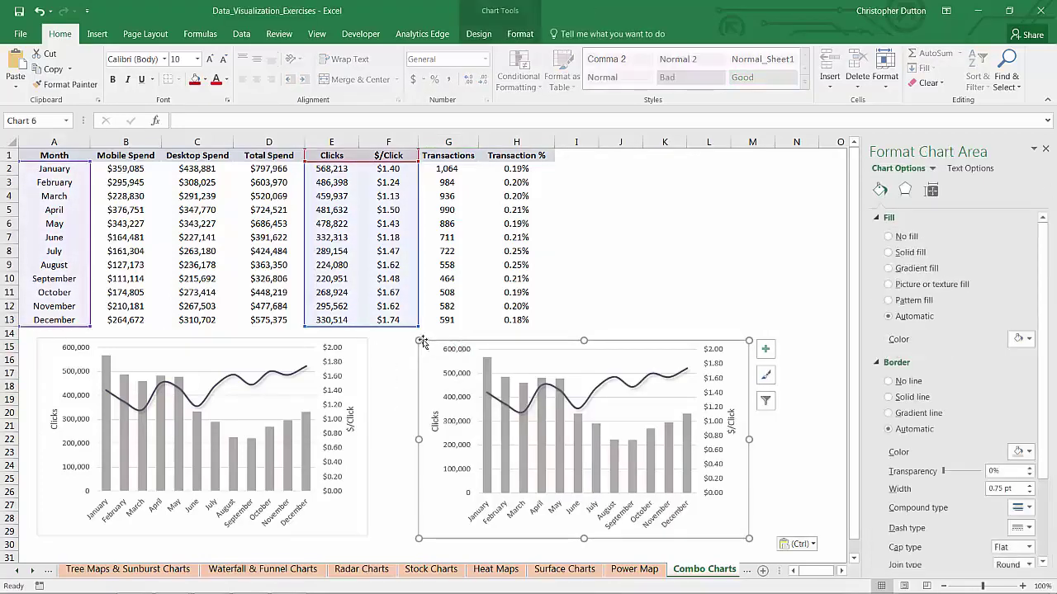
drag(453, 341, 412, 341)
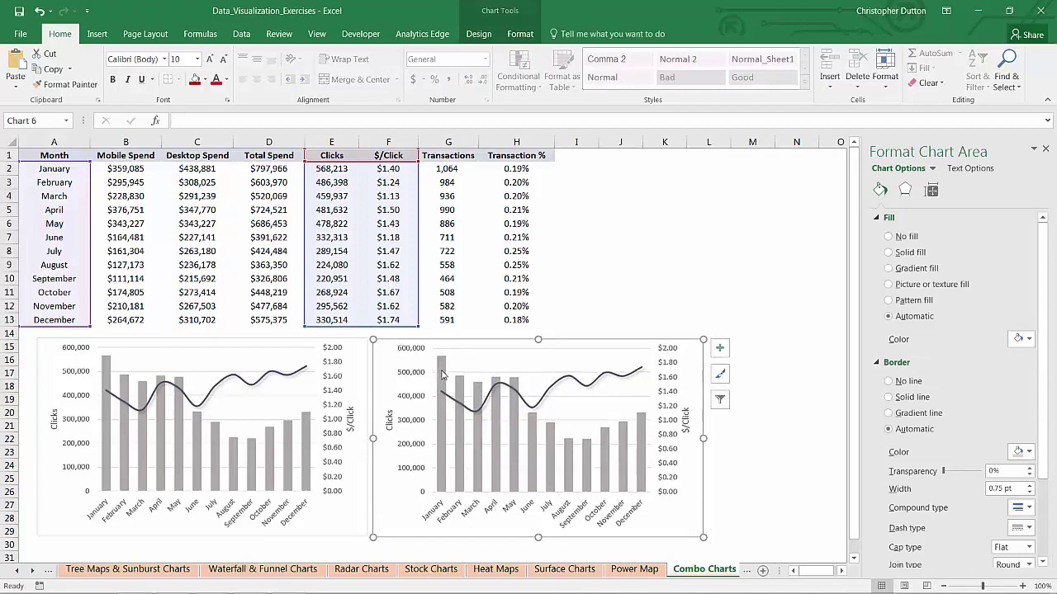
Repoint the copied chart's column series to the Transactions values in G2:G13 and its name to G1
click(441, 375)
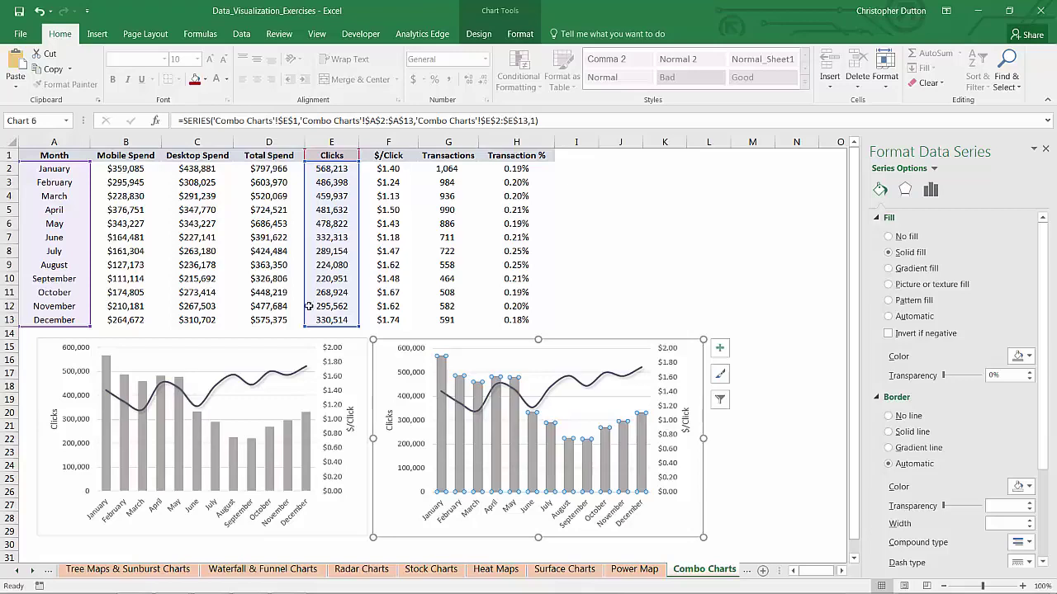
drag(356, 219, 357, 220)
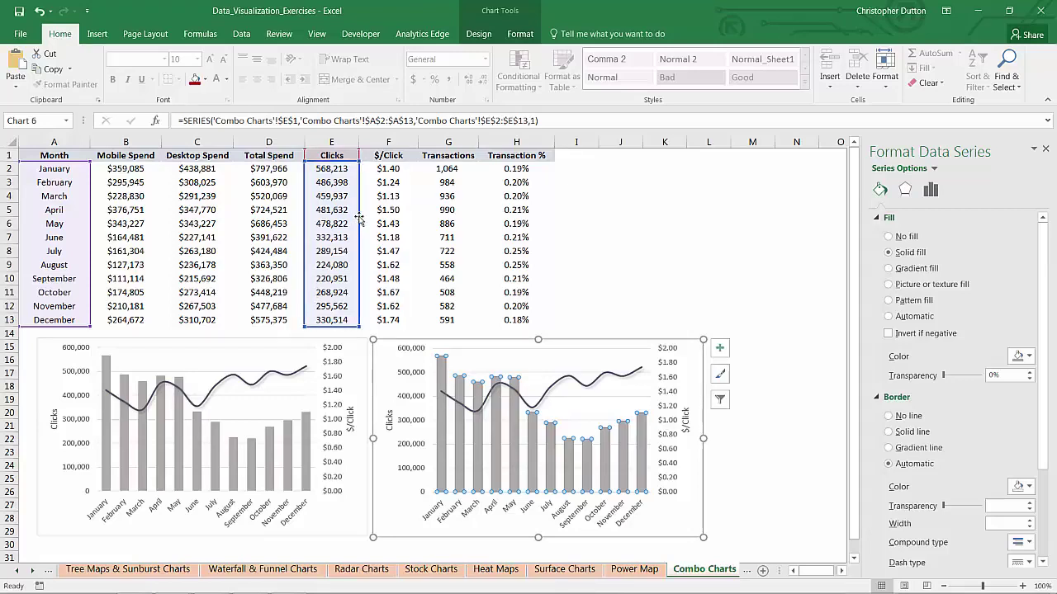
drag(360, 219, 477, 219)
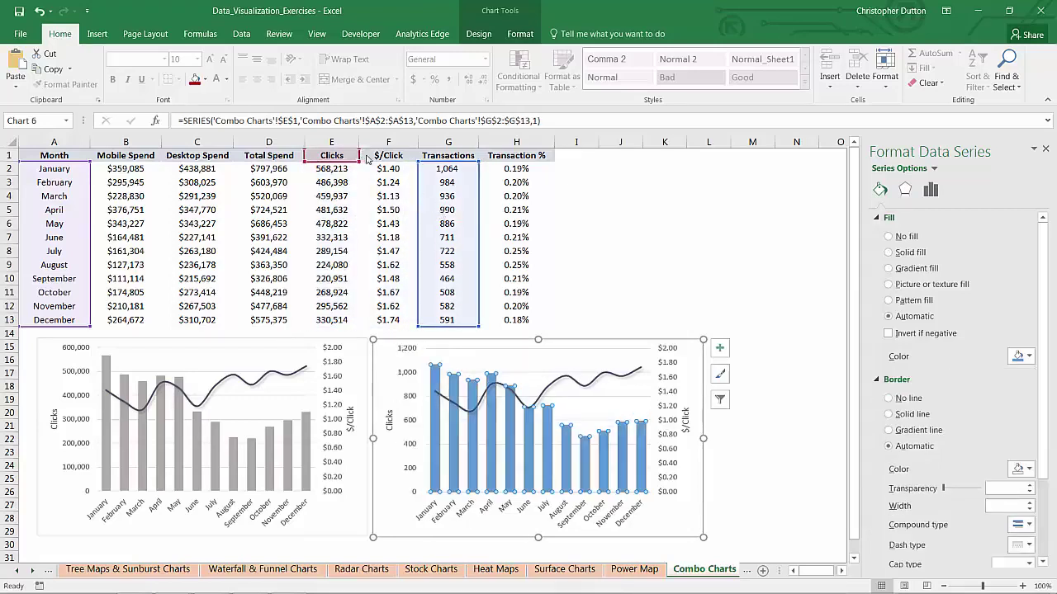
drag(368, 159, 450, 157)
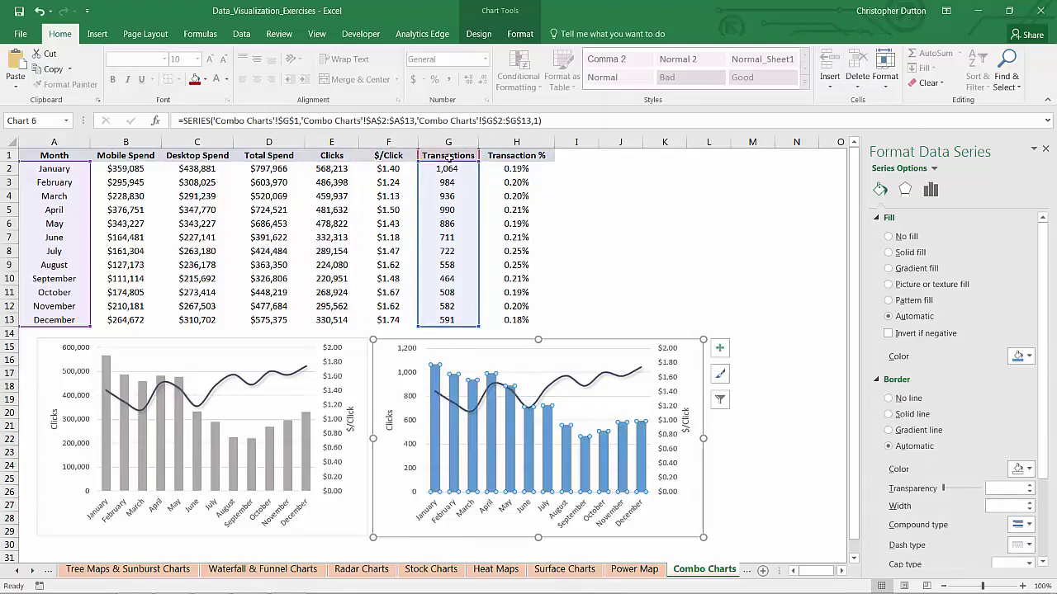
Repoint the copied chart's line series to the Transaction % values in H2:H13 and its name to H1
click(560, 384)
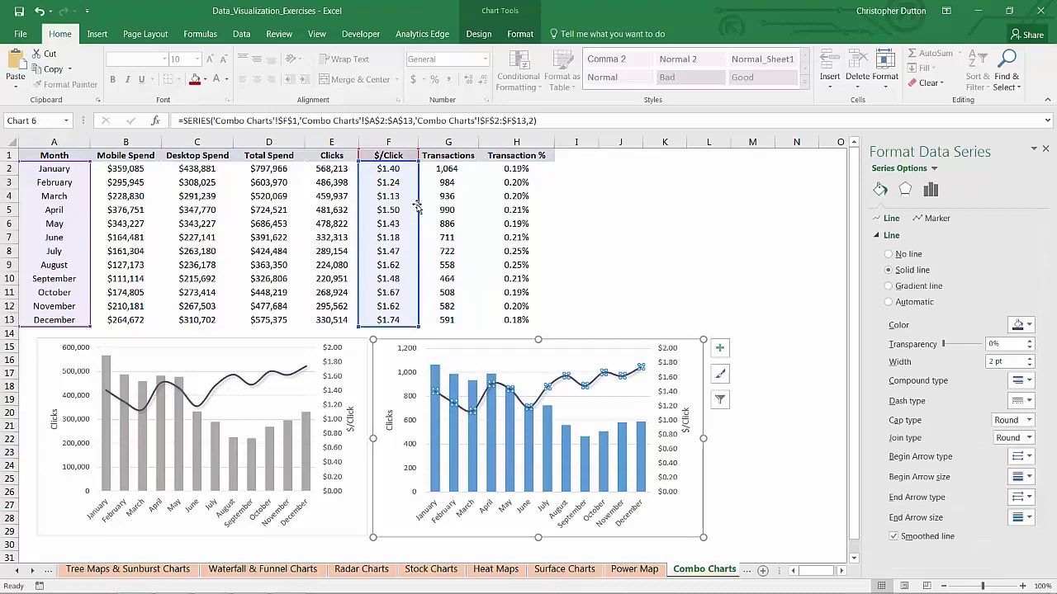
drag(417, 206, 545, 206)
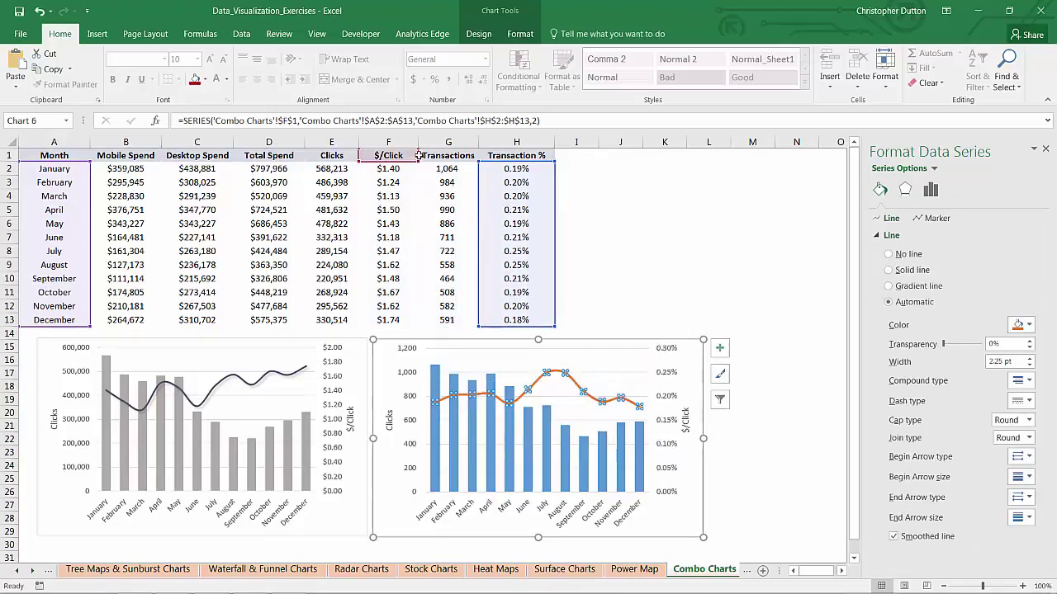
drag(419, 155, 522, 155)
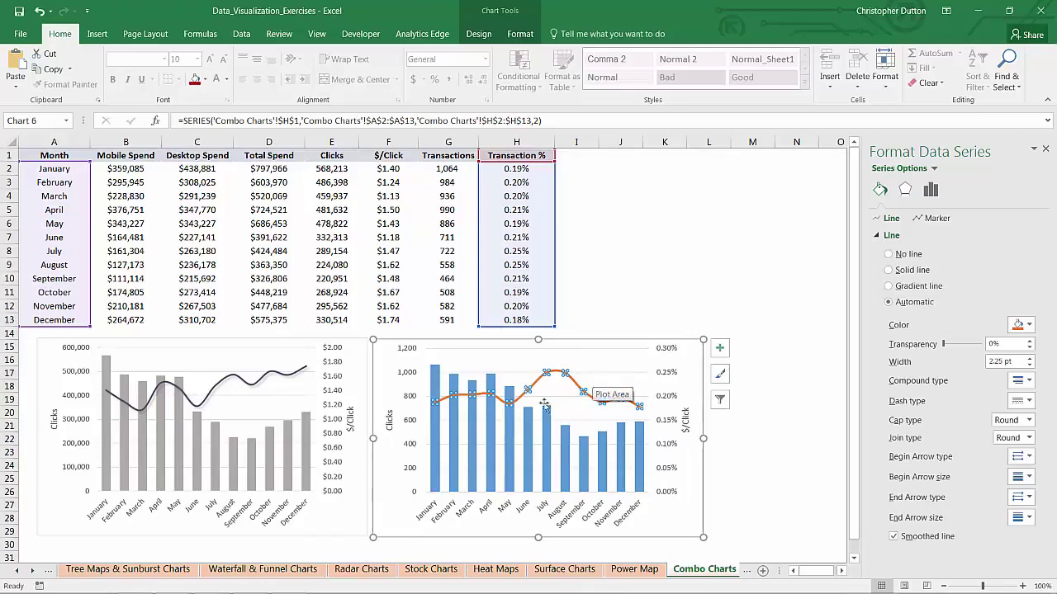
Change the copied chart's primary vertical axis title to "Transactions"
mouse_move(589, 451)
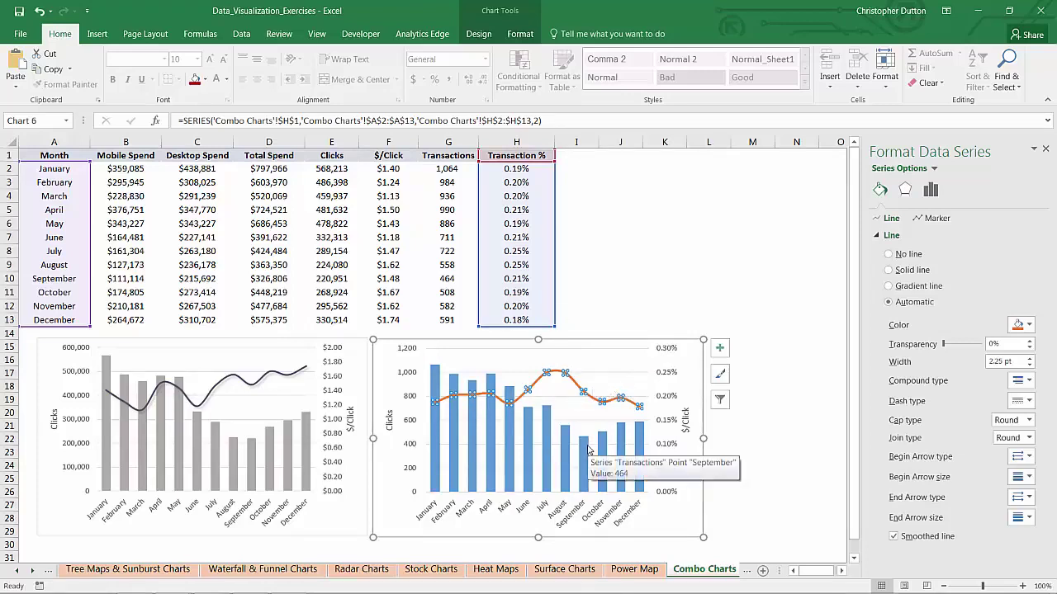
click(390, 421)
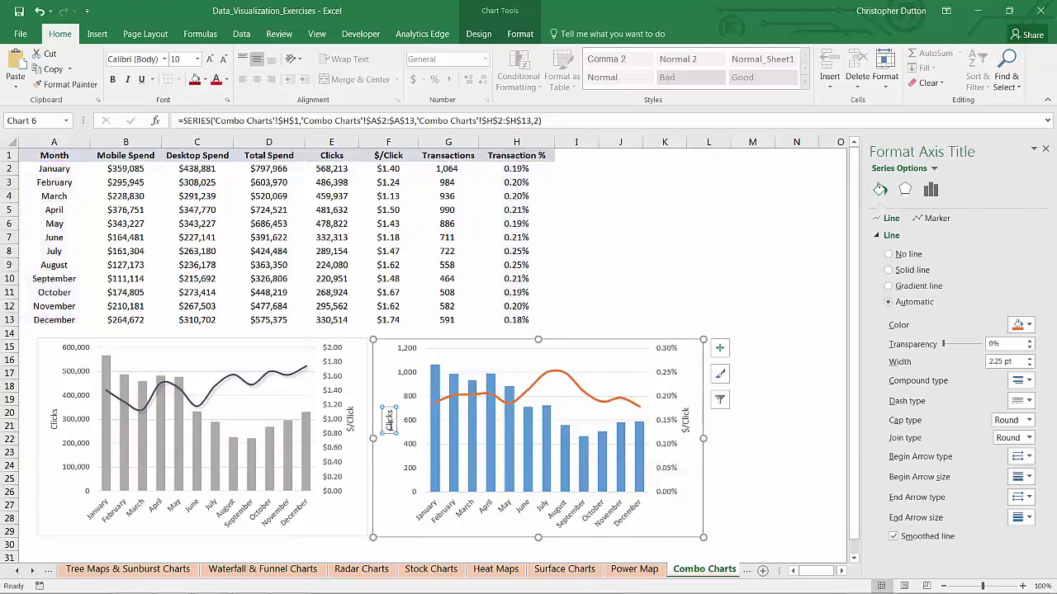
double_click(390, 421)
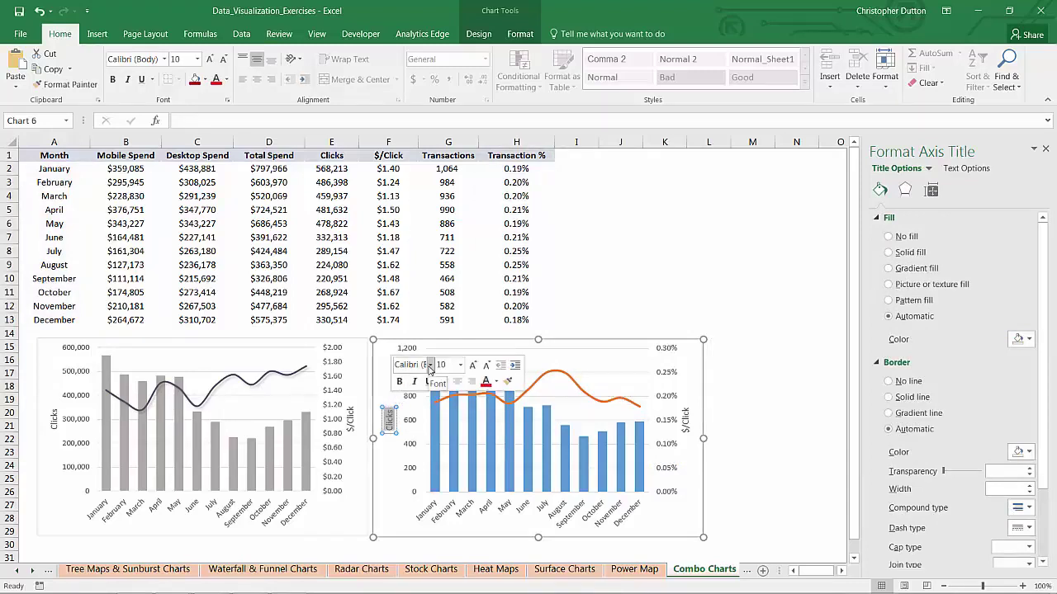
text(Transaction)
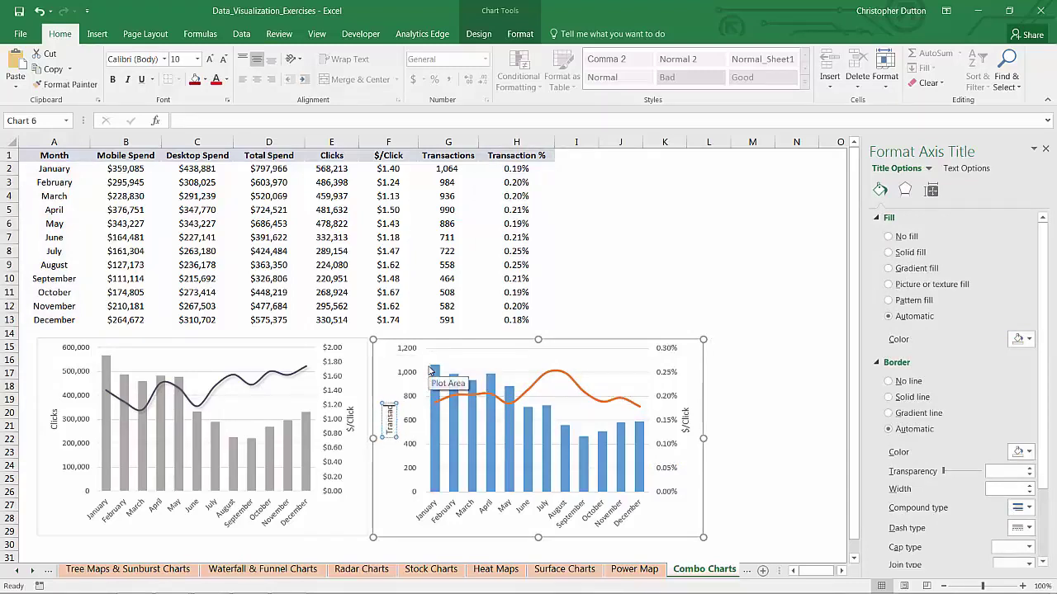
text(s)
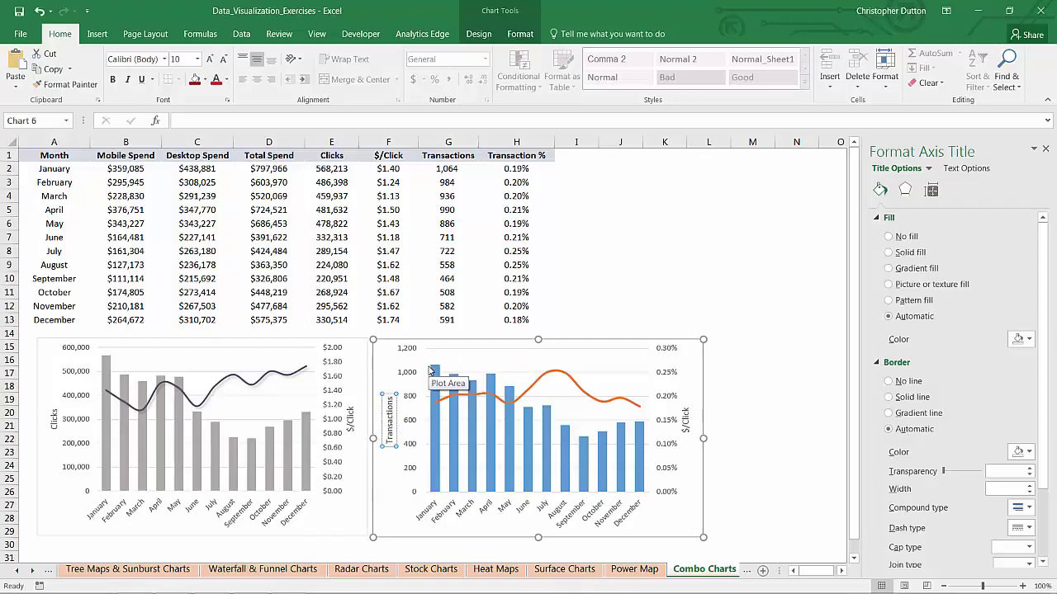
Change the copied chart's secondary vertical axis title to "Trans %" and deselect the chart
click(685, 419)
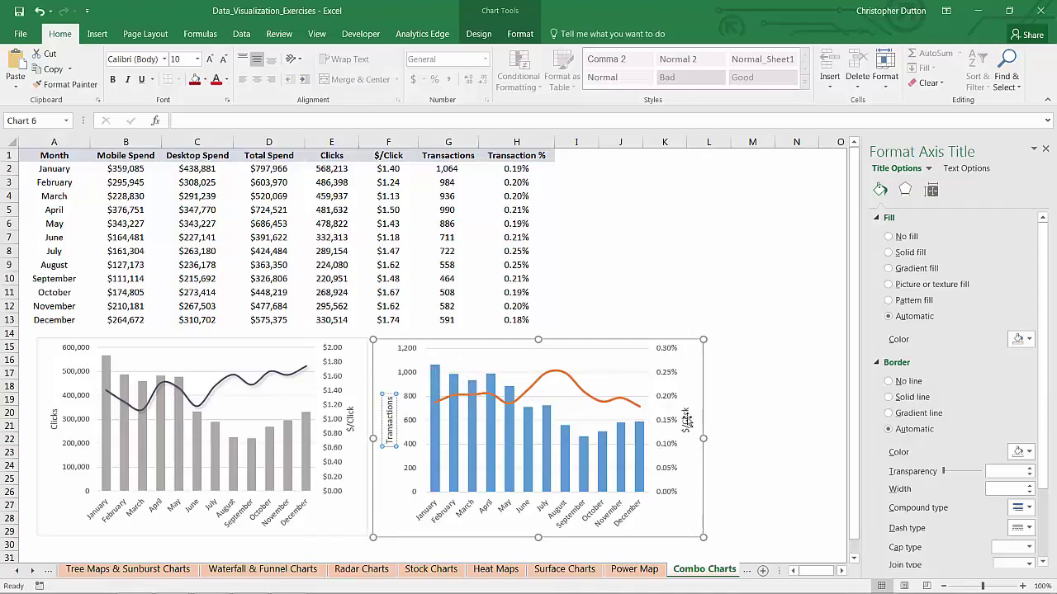
double_click(684, 421)
text(Trans %)
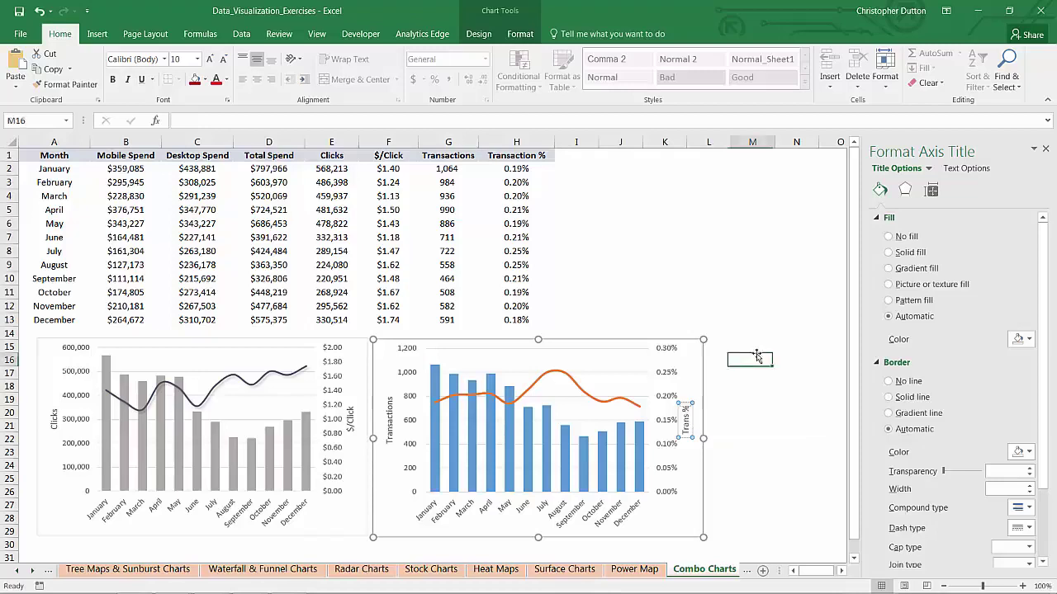
click(698, 359)
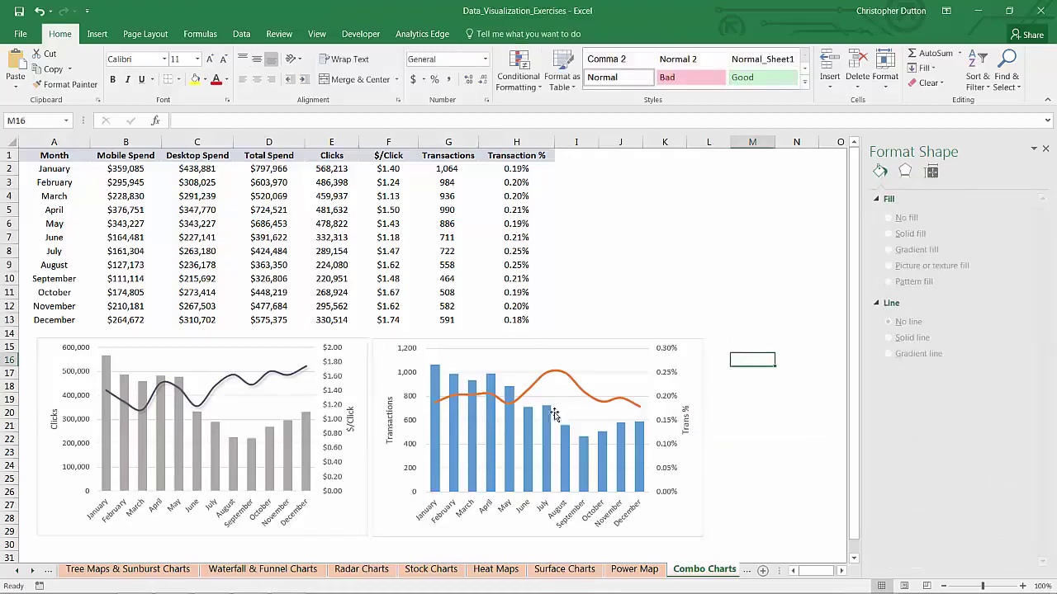
Give the Transactions columns in the copied chart a solid light green fill
right_click(512, 423)
key(Escape)
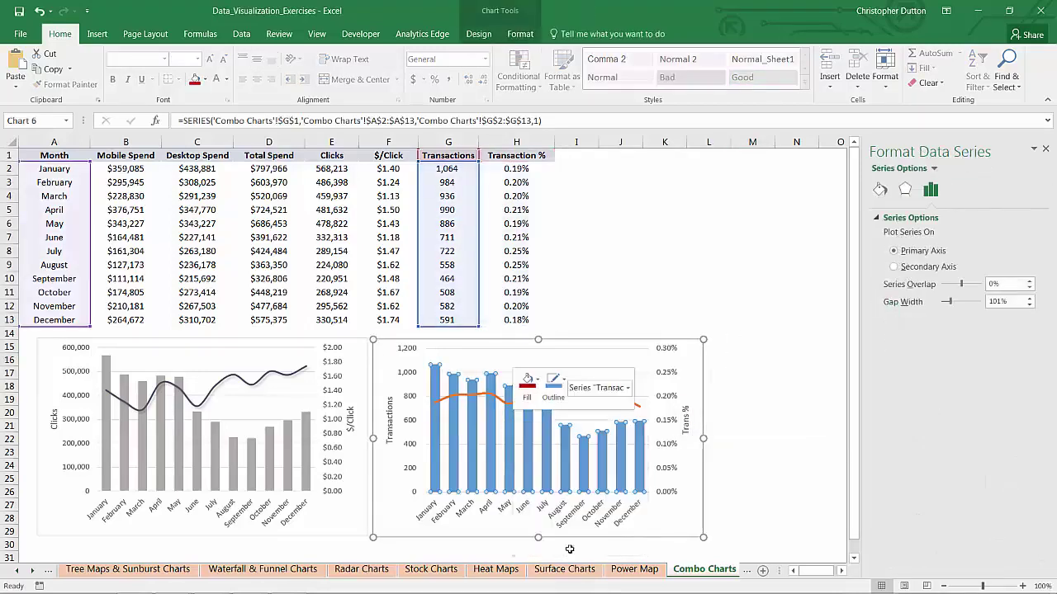
click(881, 190)
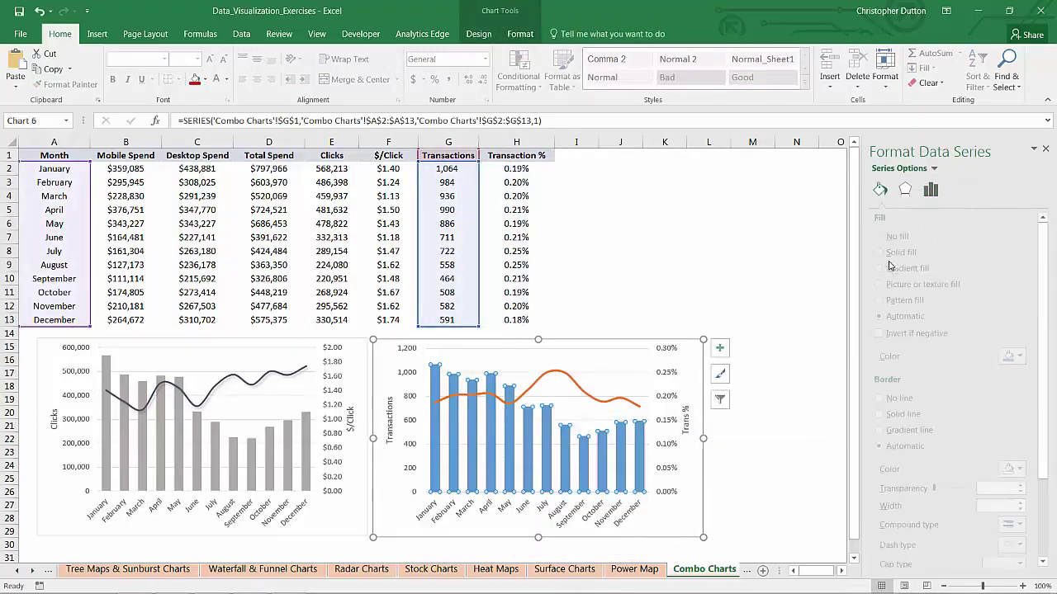
click(888, 252)
click(1023, 356)
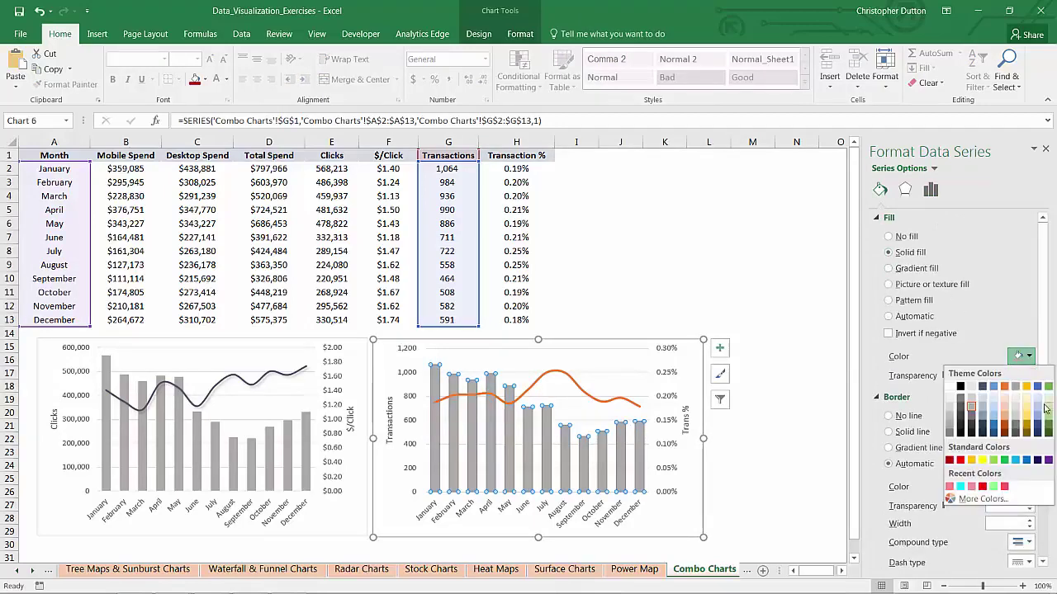
click(1046, 410)
Format the copied chart's Transaction % line as a solid dark green line 2 pt wide
click(578, 388)
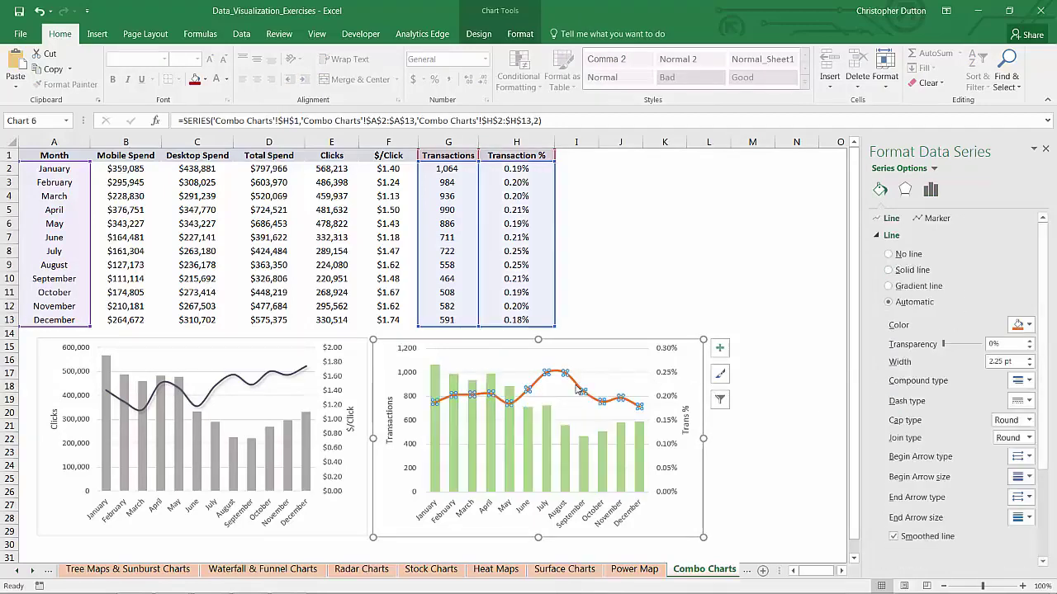
click(888, 270)
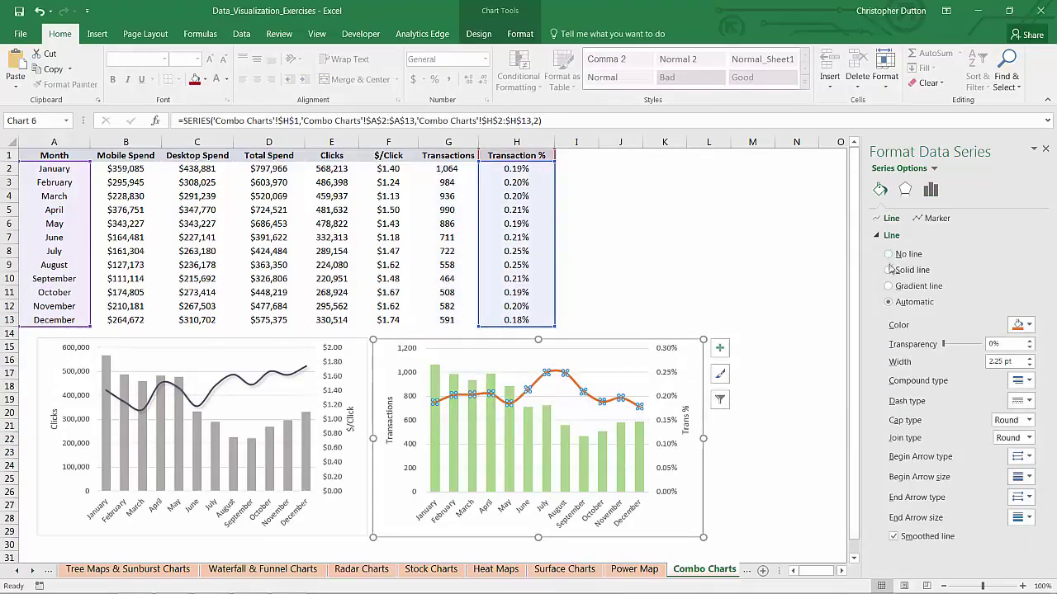
click(1022, 326)
click(1048, 401)
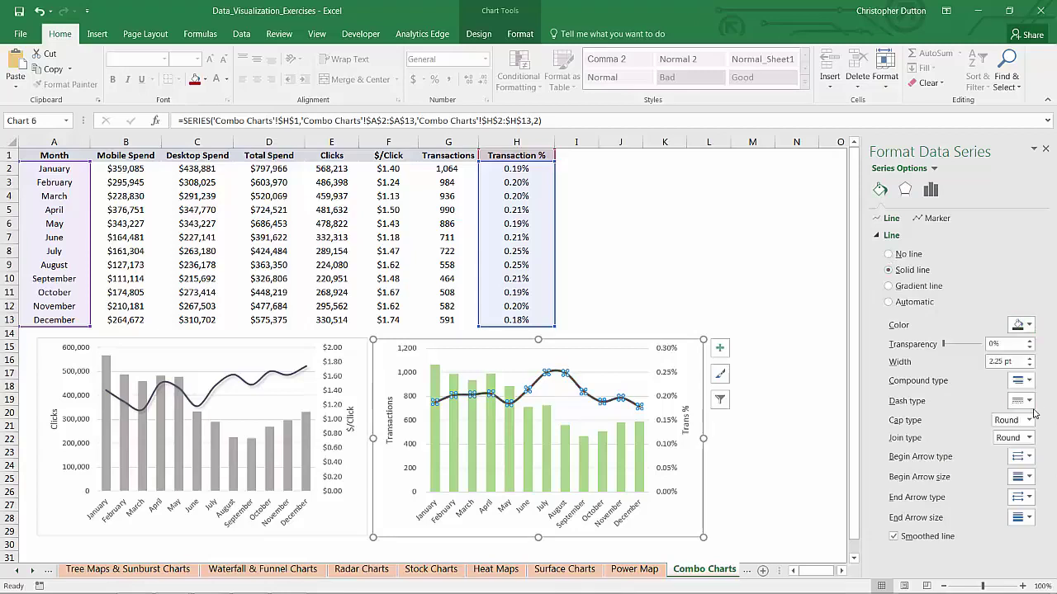
click(1029, 365)
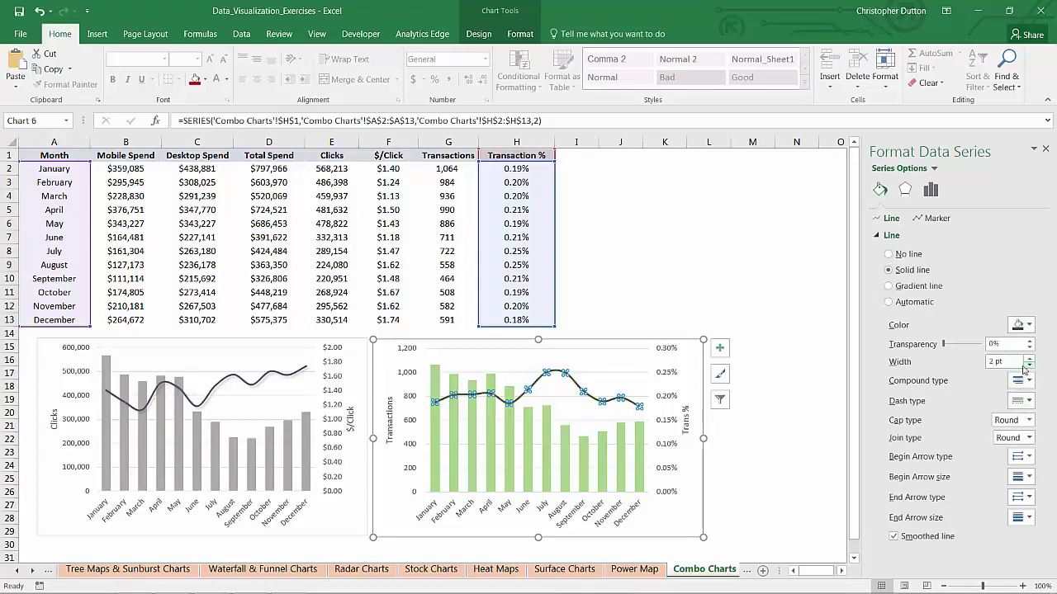
Apply the first outer shadow preset to the copied chart's Transaction % line and deselect the chart
click(906, 191)
click(1020, 234)
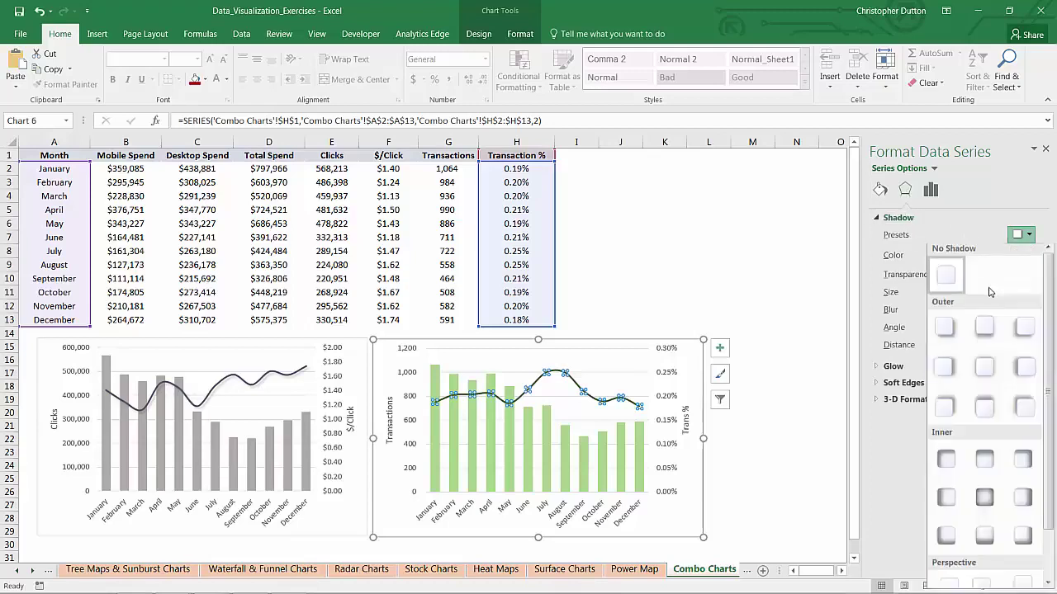
click(946, 329)
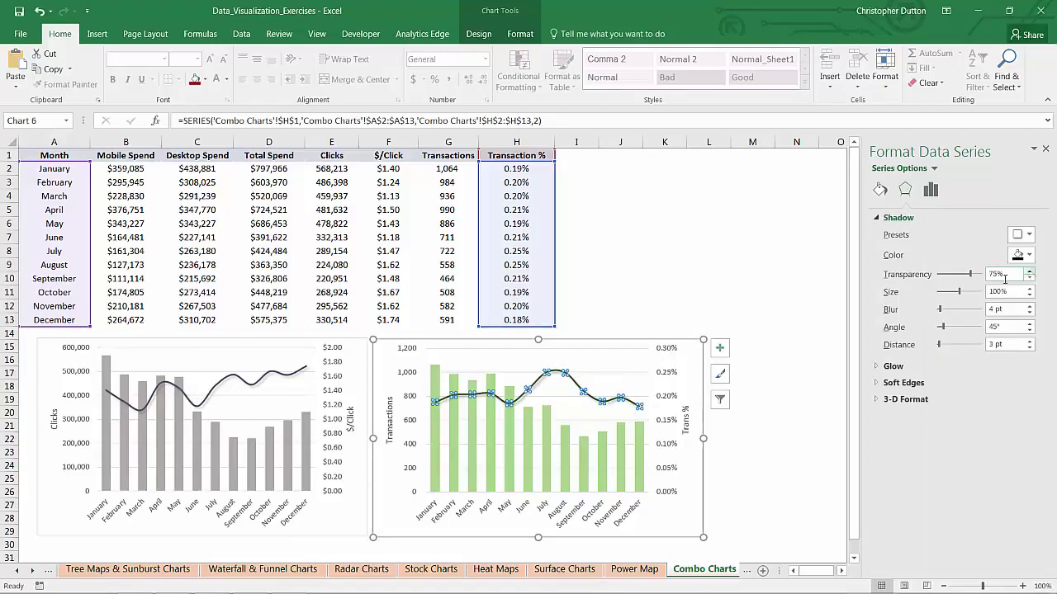
click(708, 278)
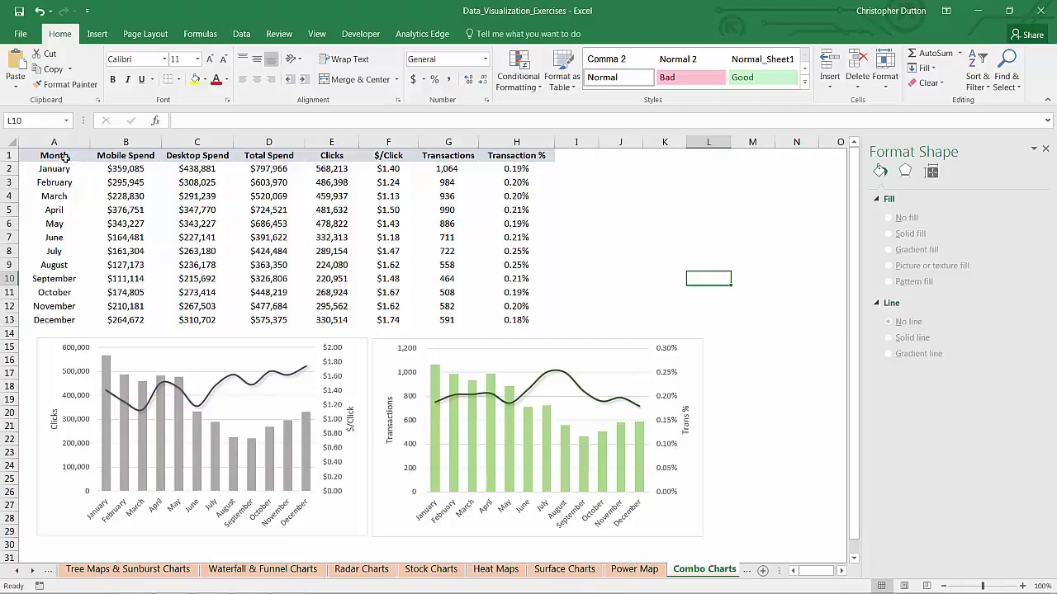
Insert a 2-D 100% stacked column chart of monthly Mobile Spend and Desktop Spend from A1:C13
drag(64, 157, 202, 322)
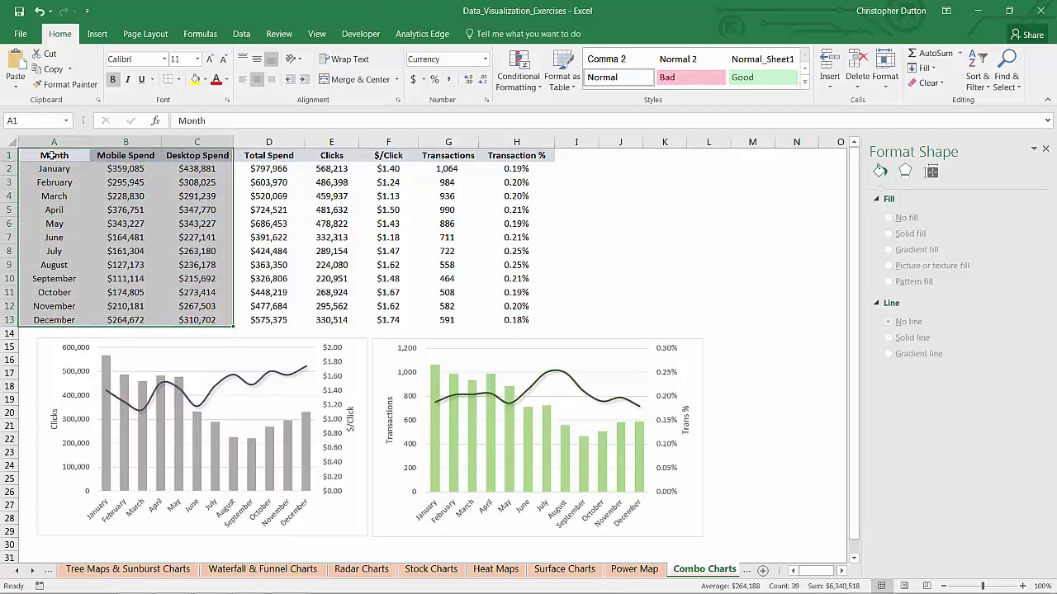
click(96, 34)
click(372, 59)
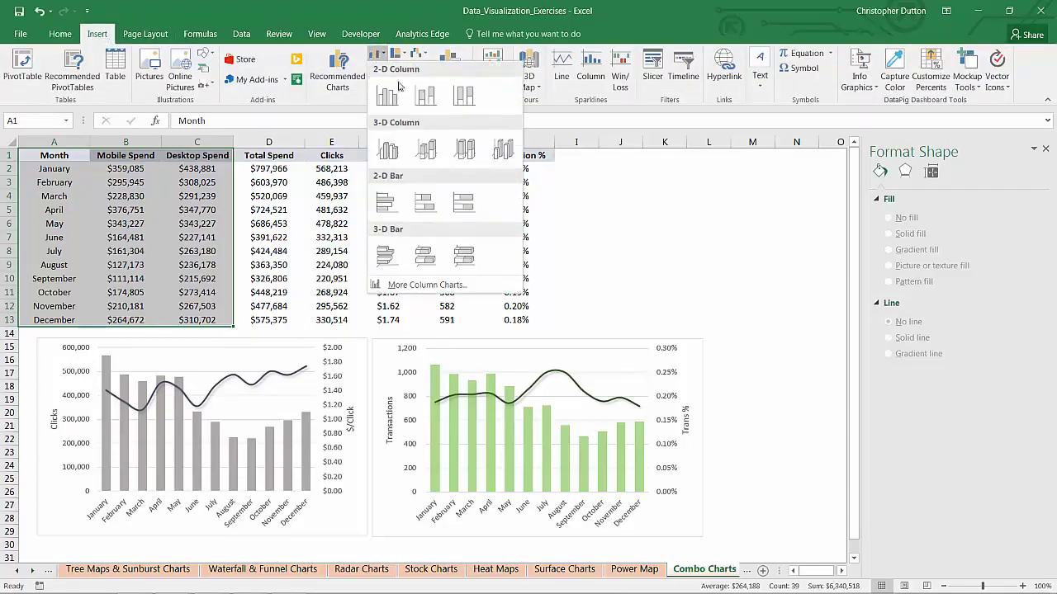
click(465, 98)
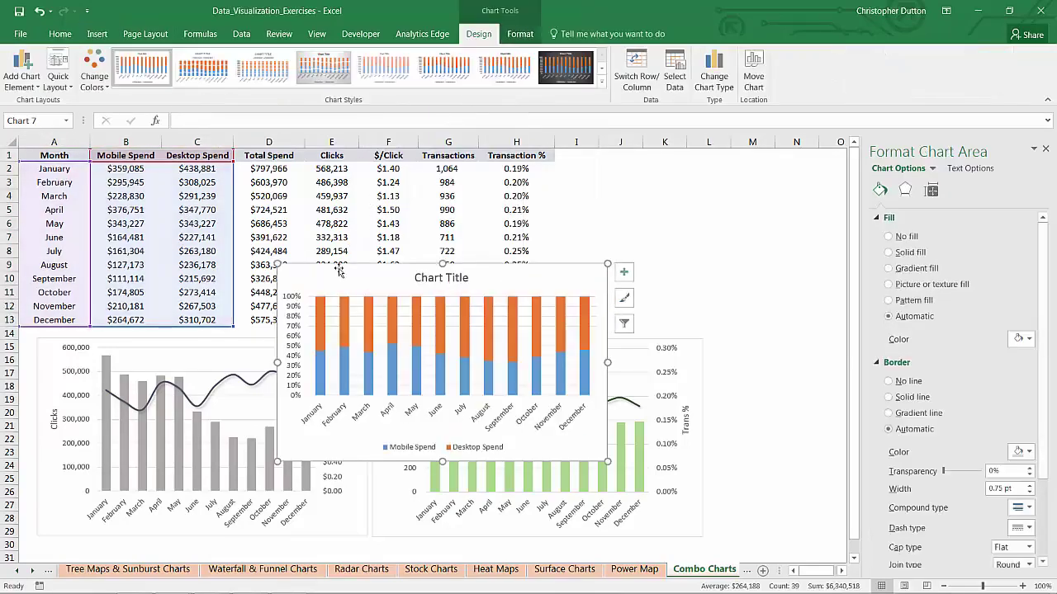
Move the new stacked chart beside the data table, starting at column I, and delete its title
drag(343, 264, 627, 154)
drag(815, 568, 822, 568)
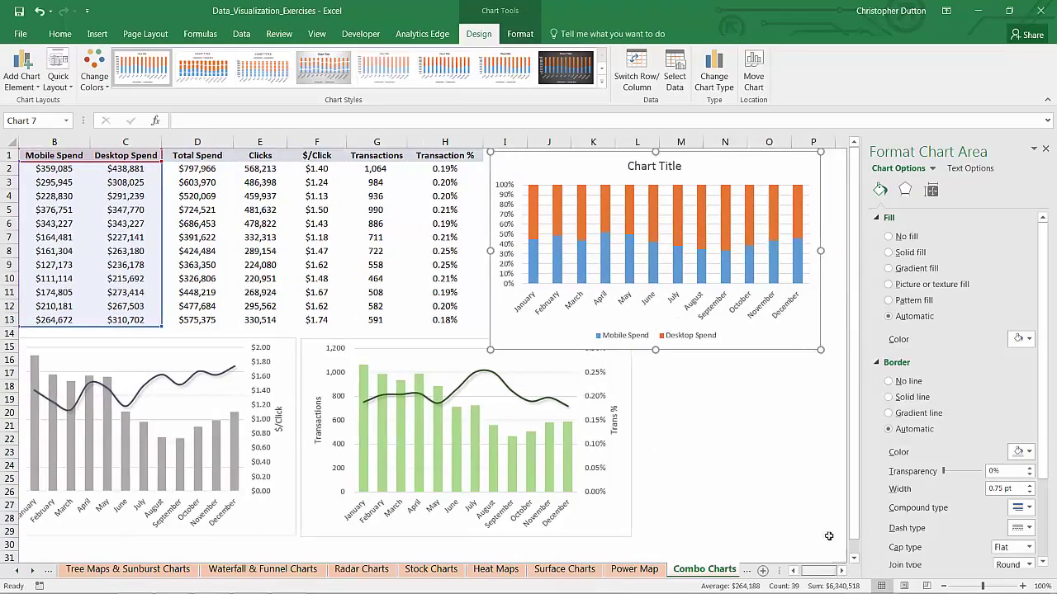
click(682, 166)
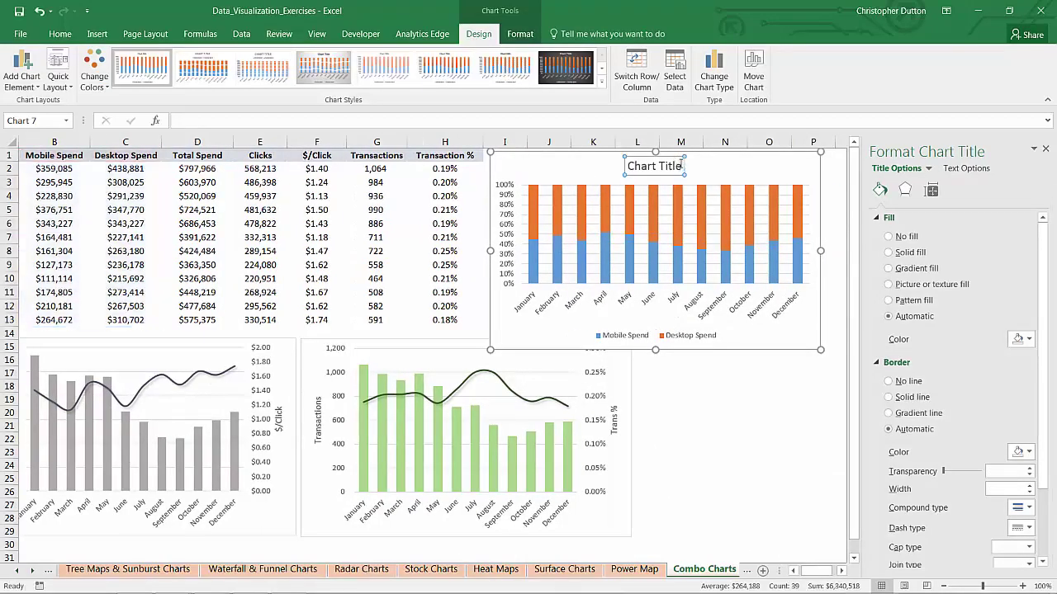
click(603, 172)
Give the Desktop Spend columns a solid light green fill with about 12% transparency
right_click(533, 192)
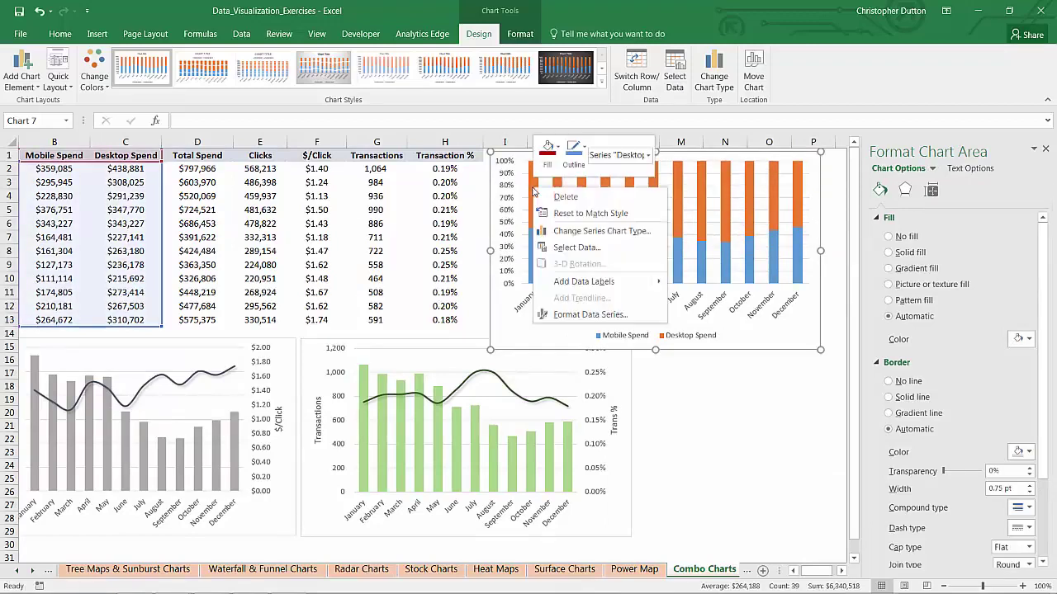
click(589, 314)
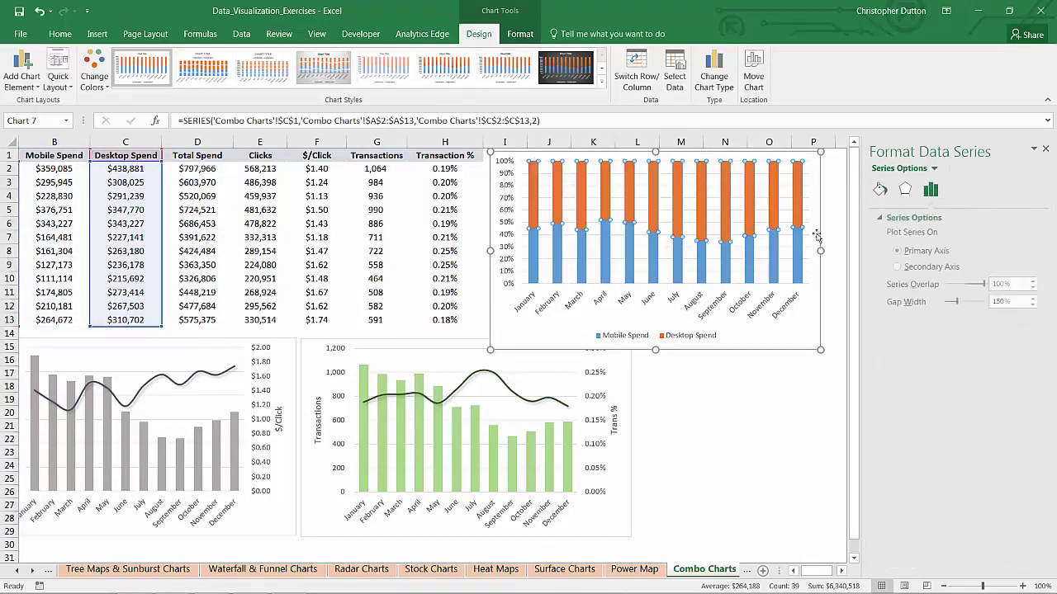
click(880, 190)
click(887, 252)
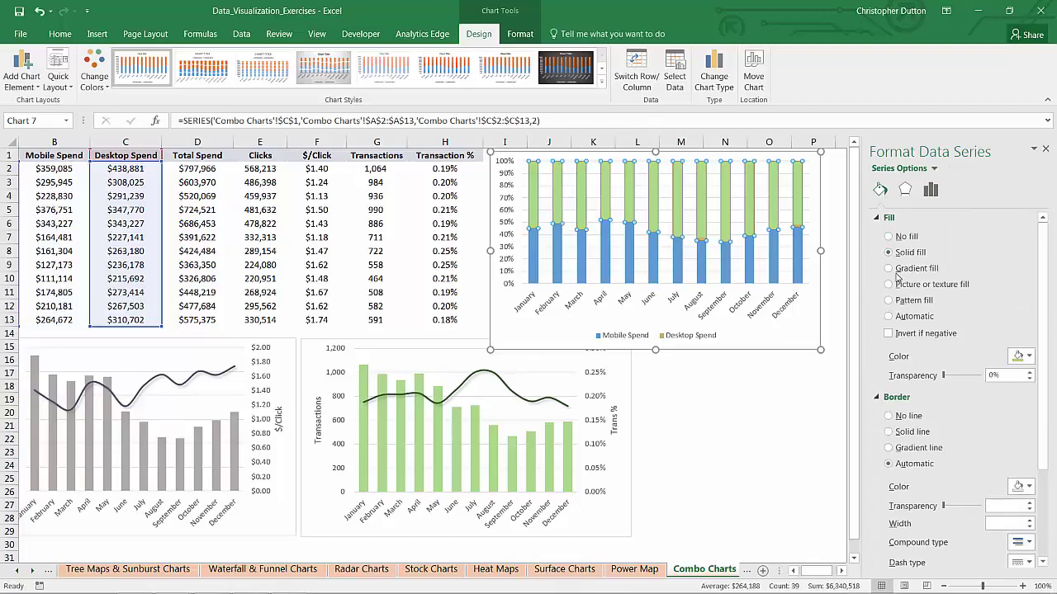
click(1028, 358)
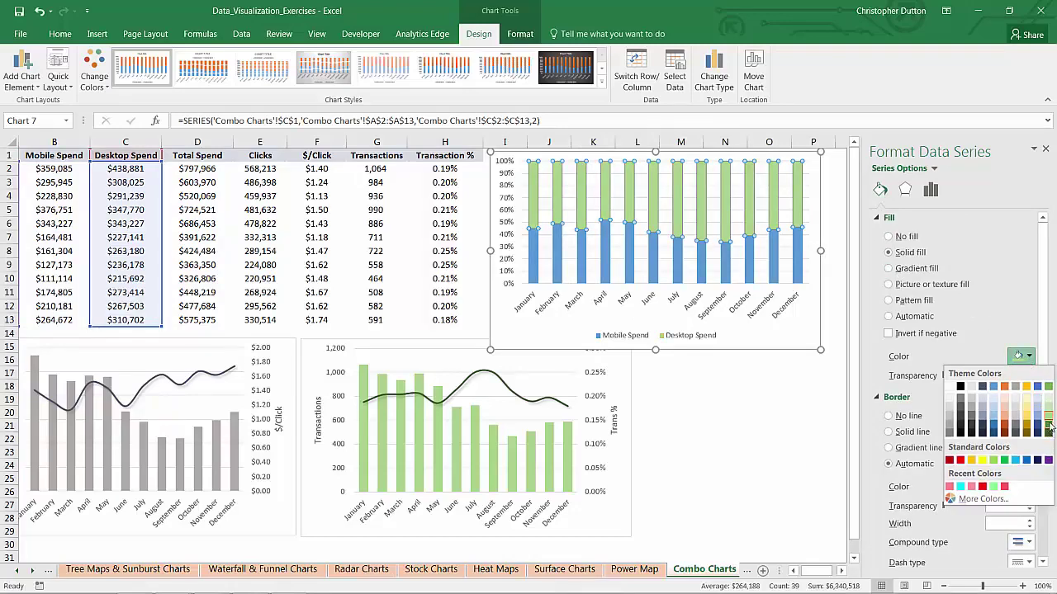
click(1048, 412)
drag(945, 378, 950, 377)
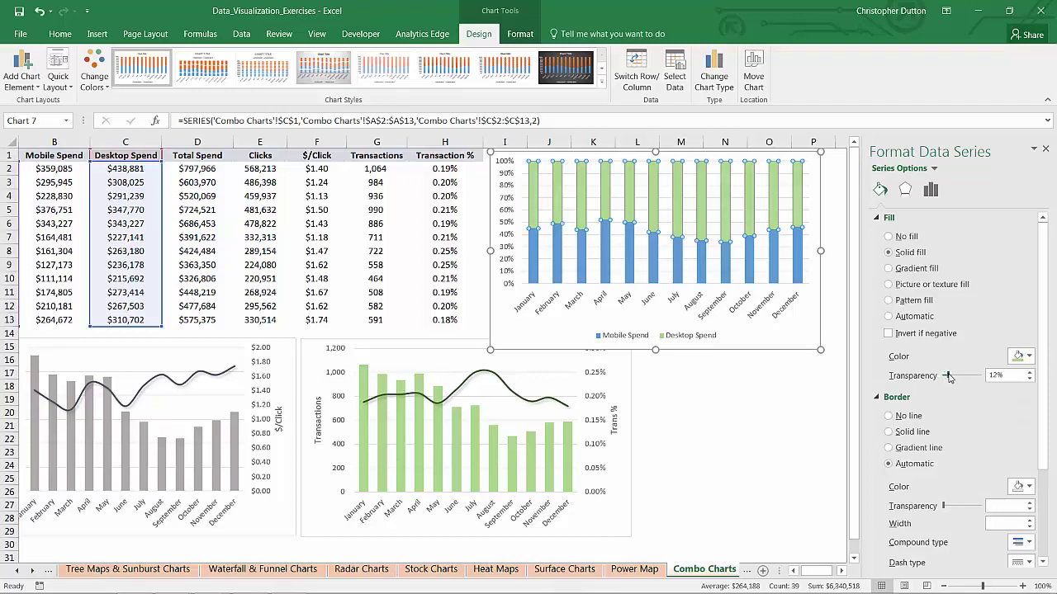
Give the Mobile Spend columns a solid dark blue-gray fill with 43% transparency and close the formatting pane
click(800, 254)
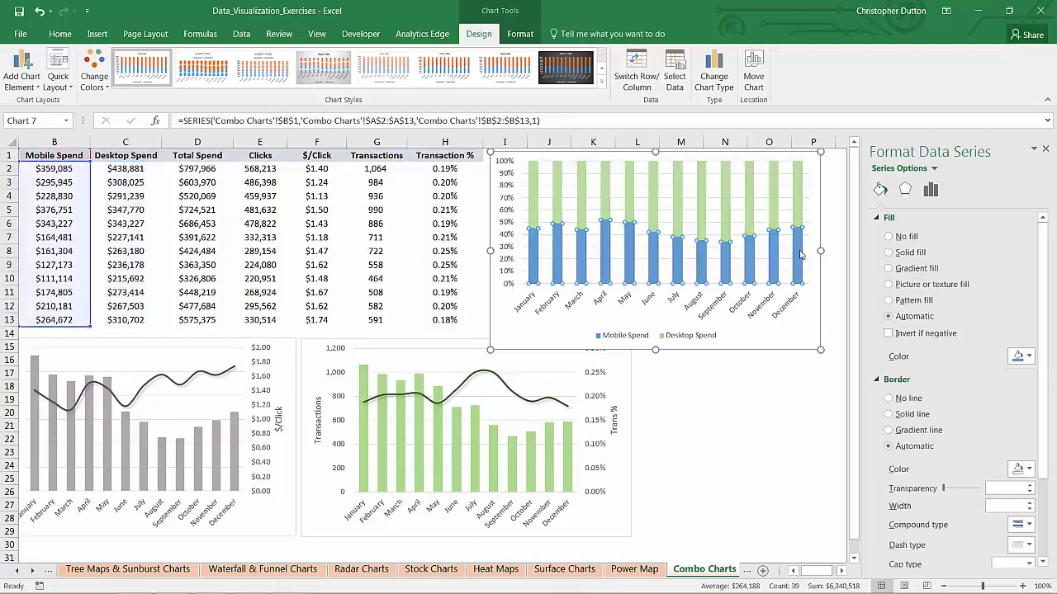
click(888, 252)
click(1021, 356)
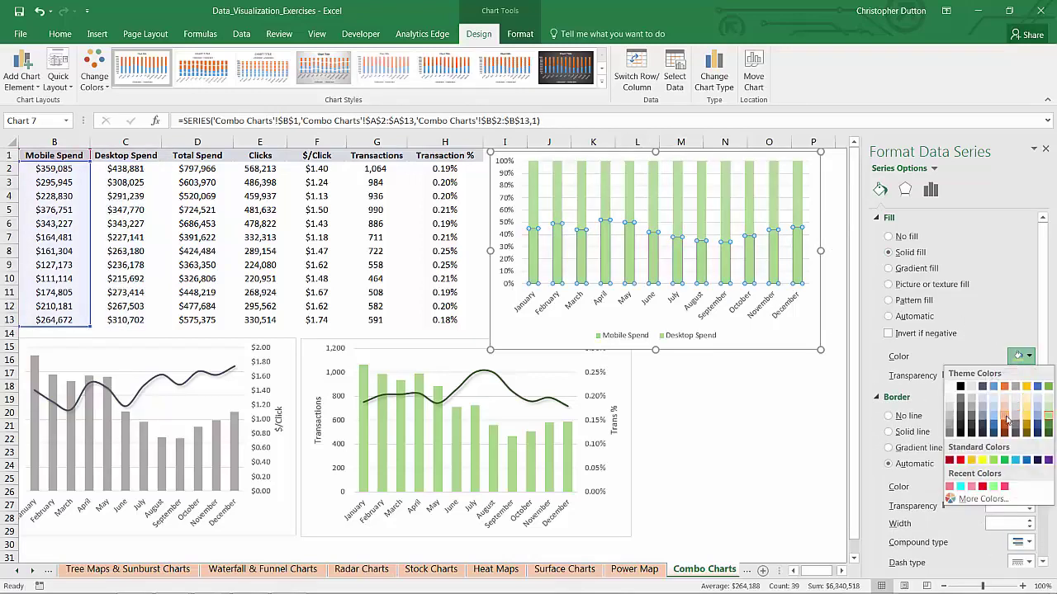
click(982, 431)
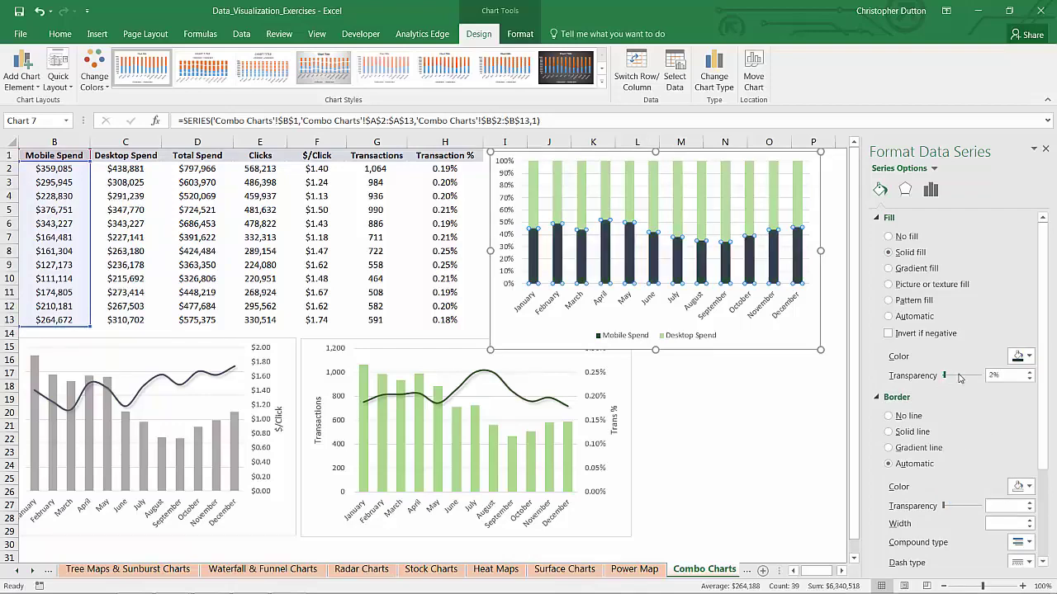
drag(960, 377, 960, 376)
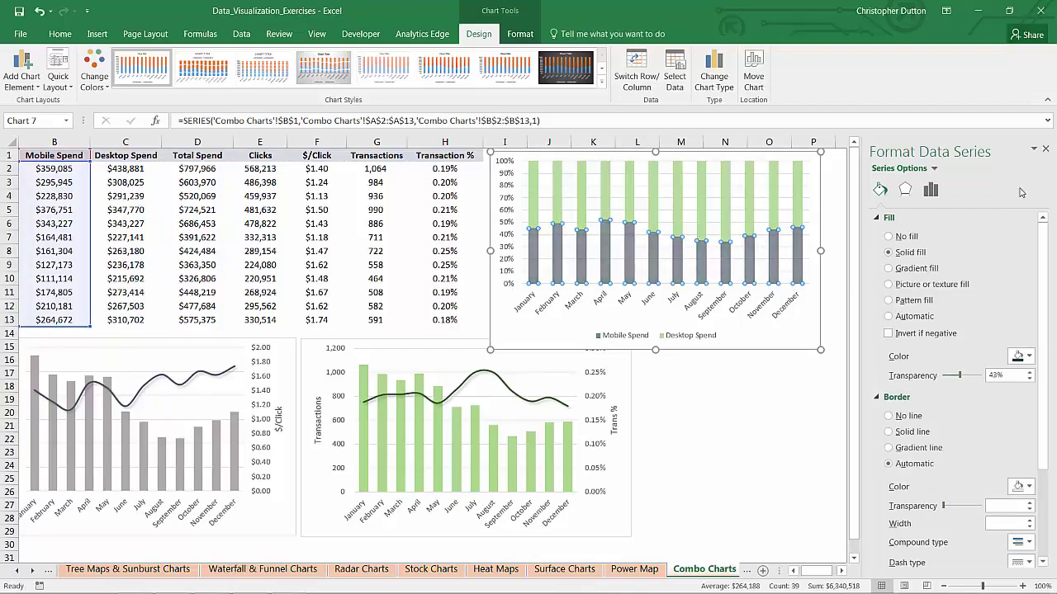
click(1044, 151)
Add a Transaction % series to the stacked chart, with its name from H1 and values from H2:H13
right_click(595, 199)
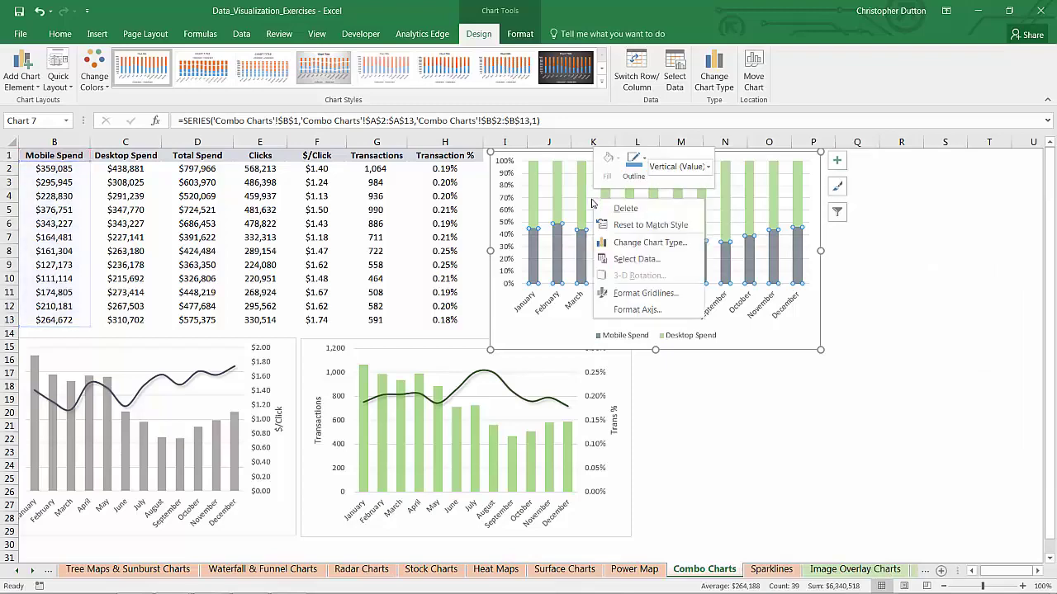
click(636, 259)
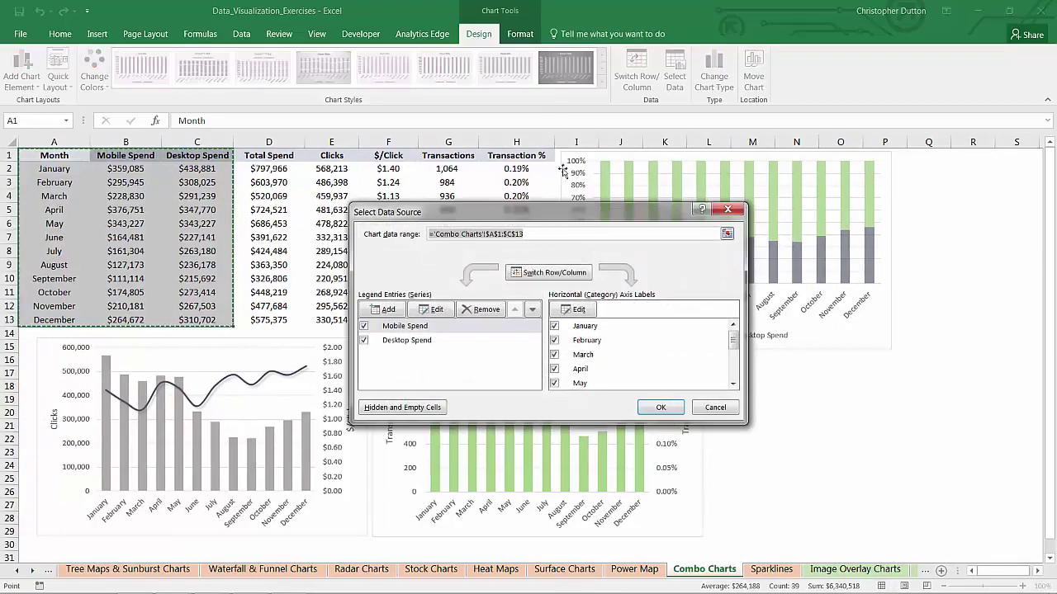
click(383, 309)
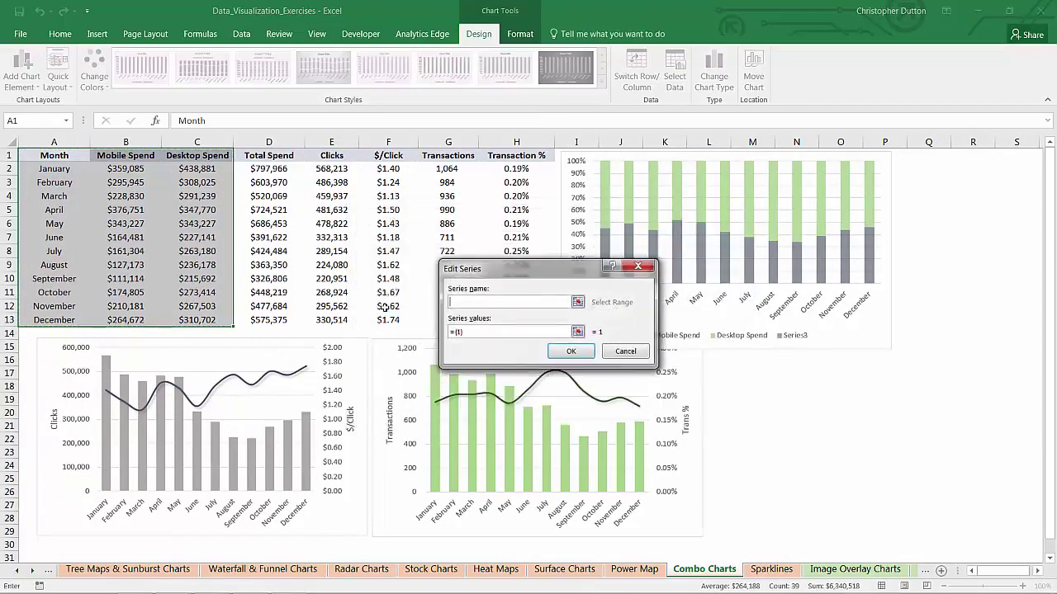
click(514, 156)
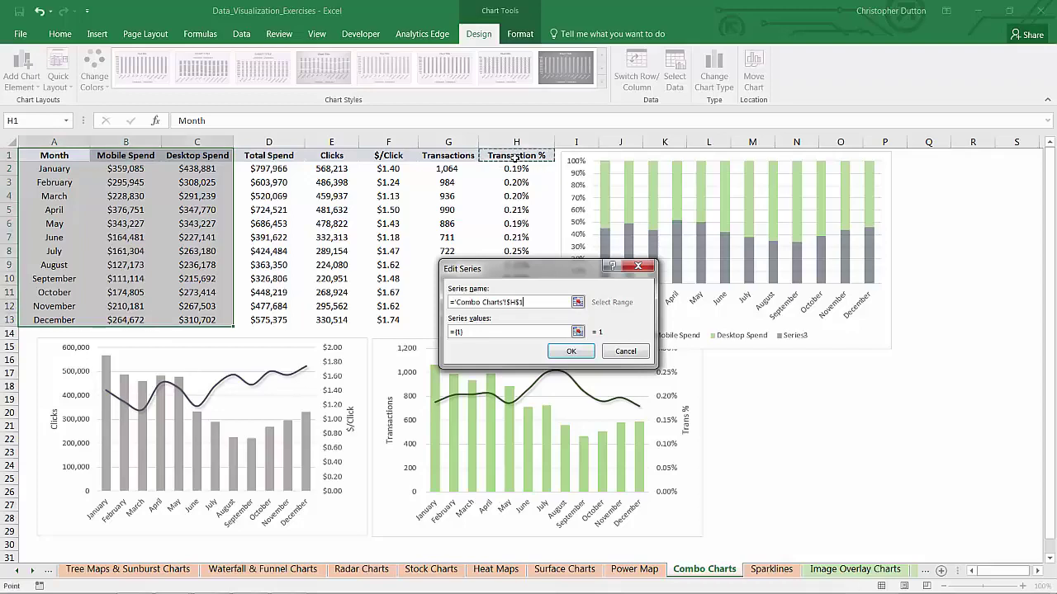
click(577, 332)
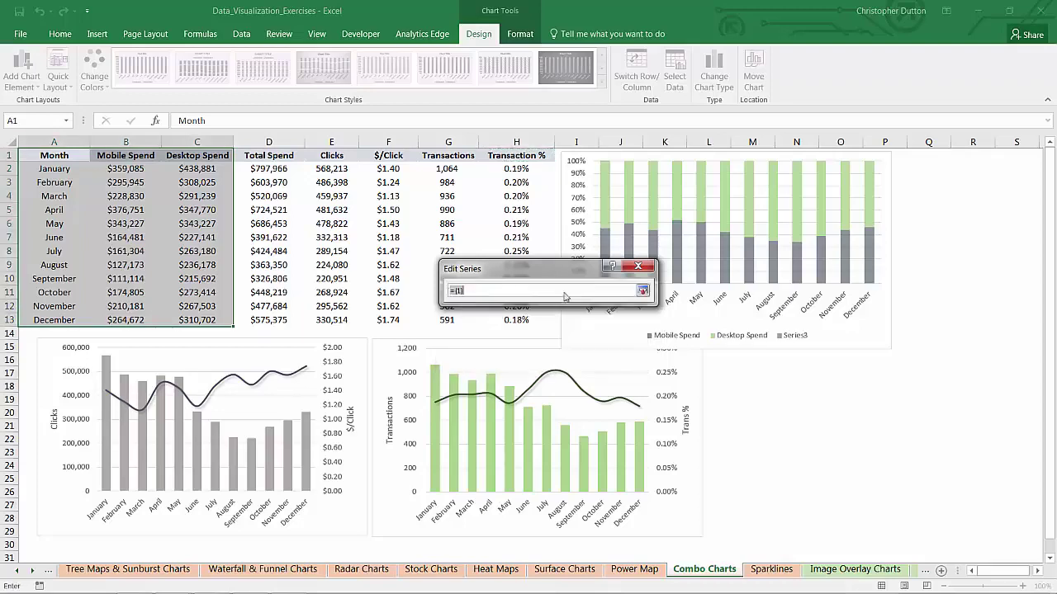
drag(514, 169, 516, 321)
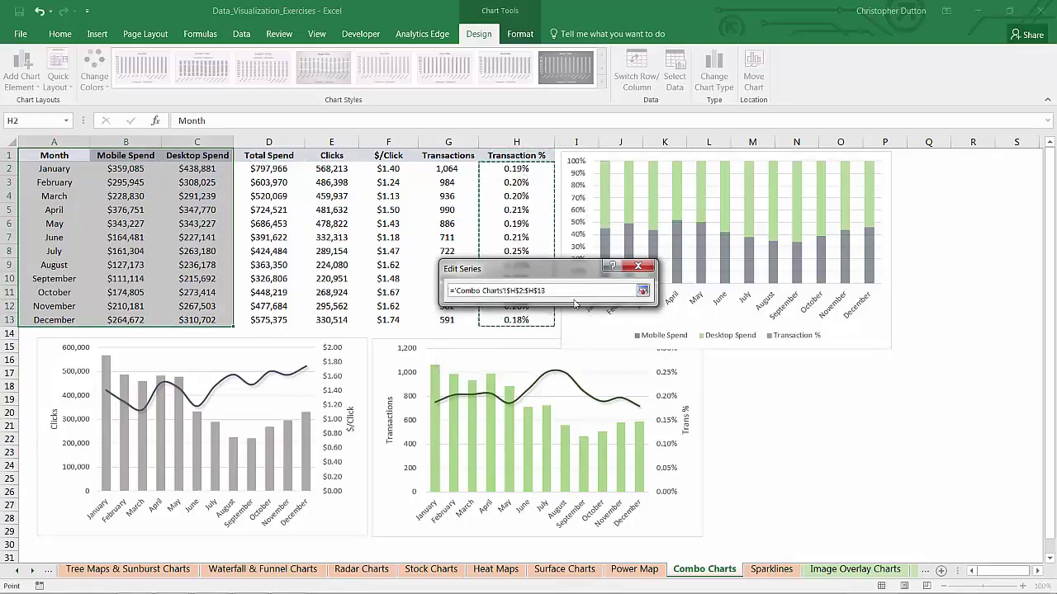
click(642, 293)
click(628, 351)
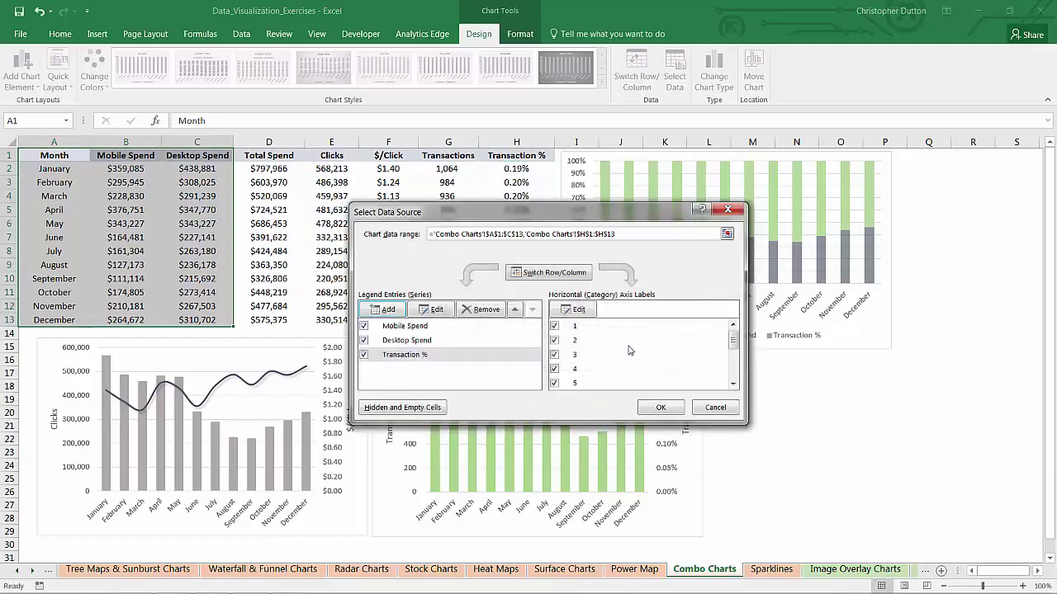
Set the stacked chart's horizontal axis labels to the months in A2:A13 and accept the data source changes
click(578, 309)
drag(66, 170, 66, 320)
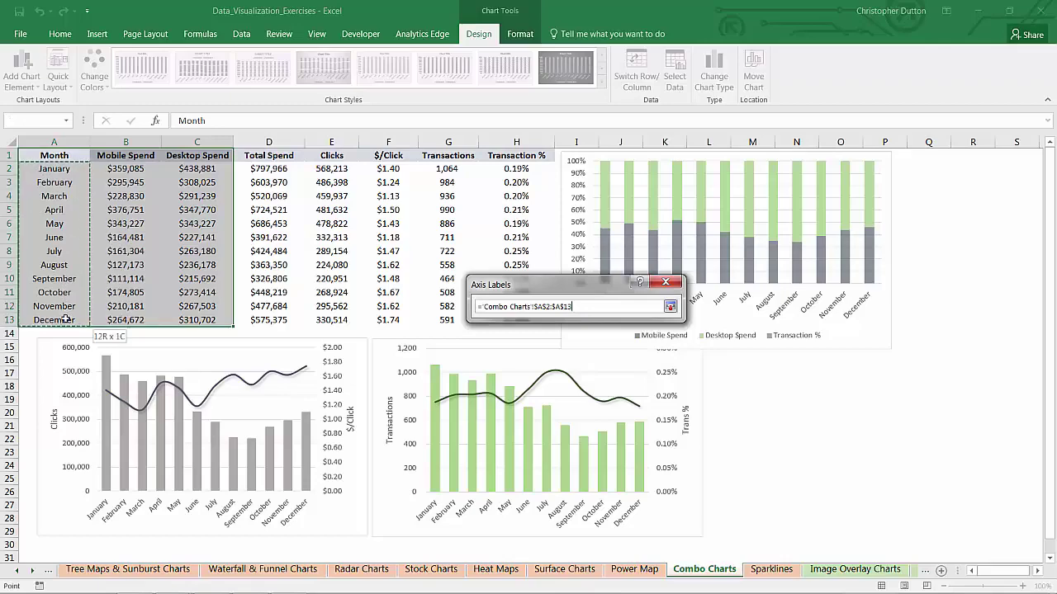
click(666, 333)
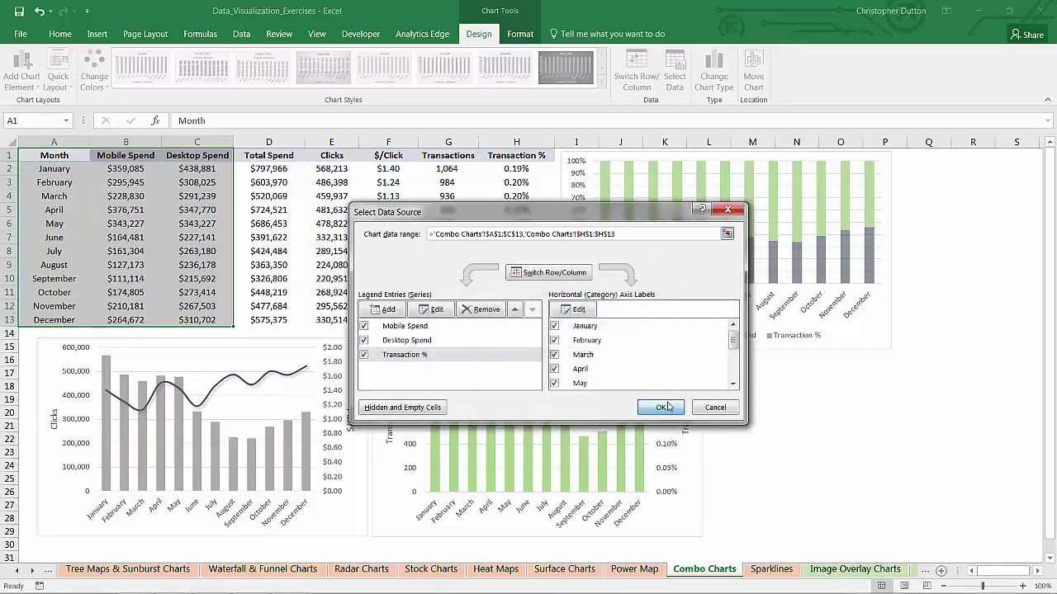
click(661, 408)
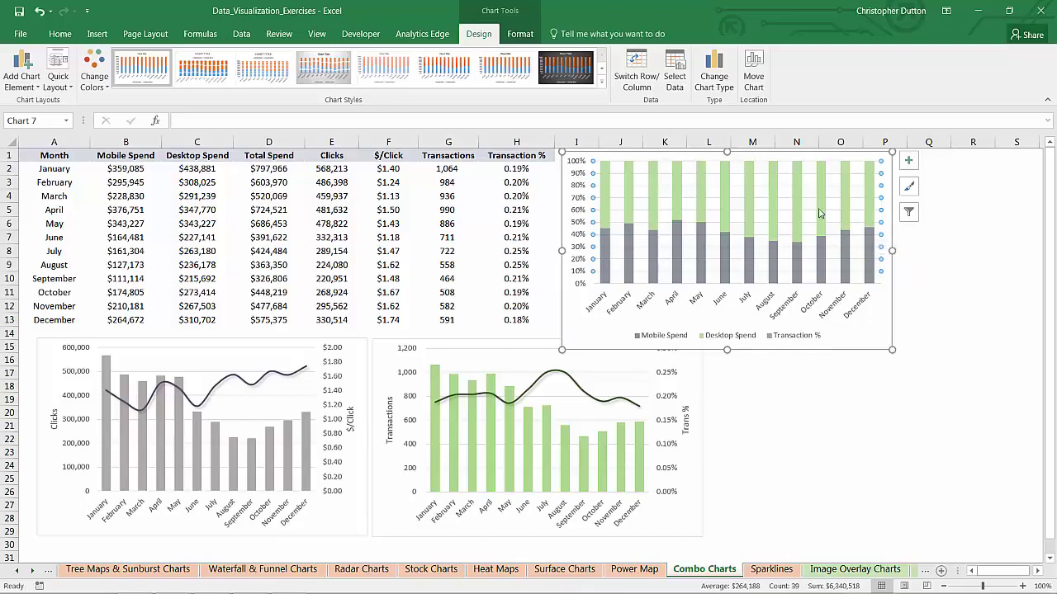
Convert the chart to a combo with Mobile and Desktop Spend as 100% stacked columns and Transaction % as a line on the secondary axis
right_click(739, 183)
key(Escape)
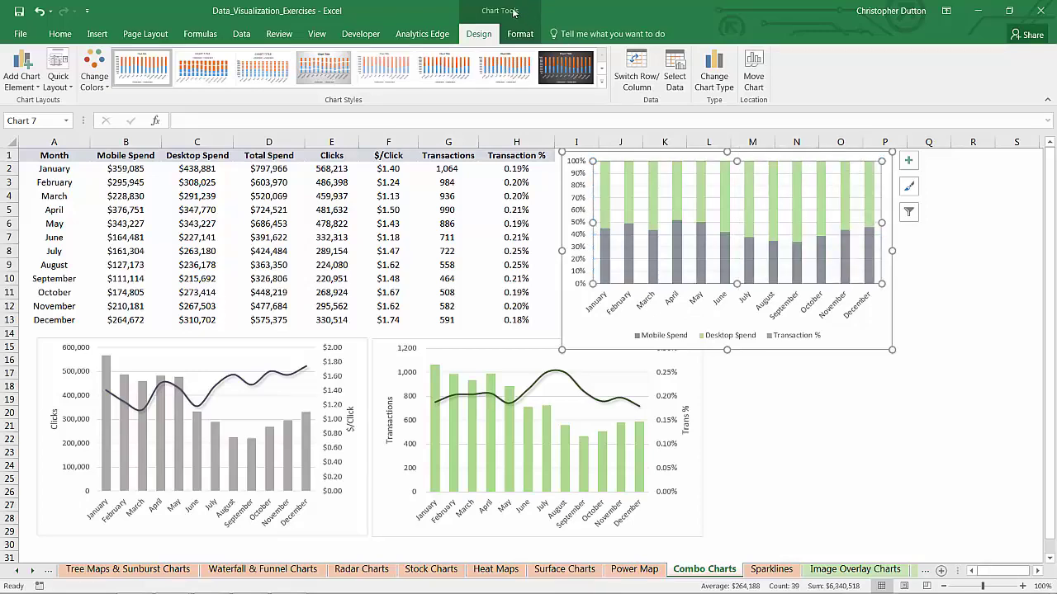
click(715, 68)
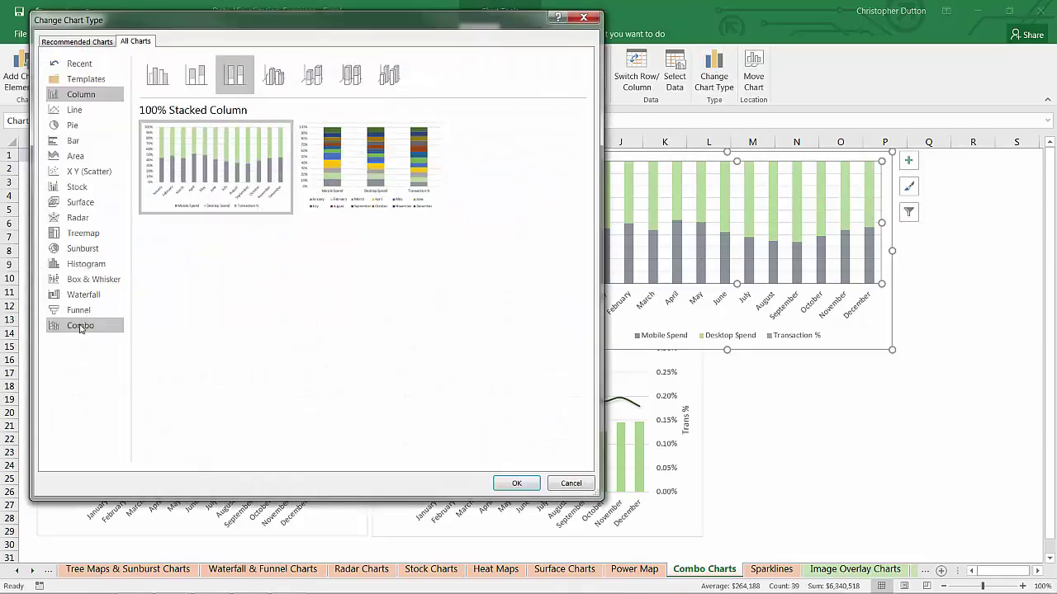
click(80, 327)
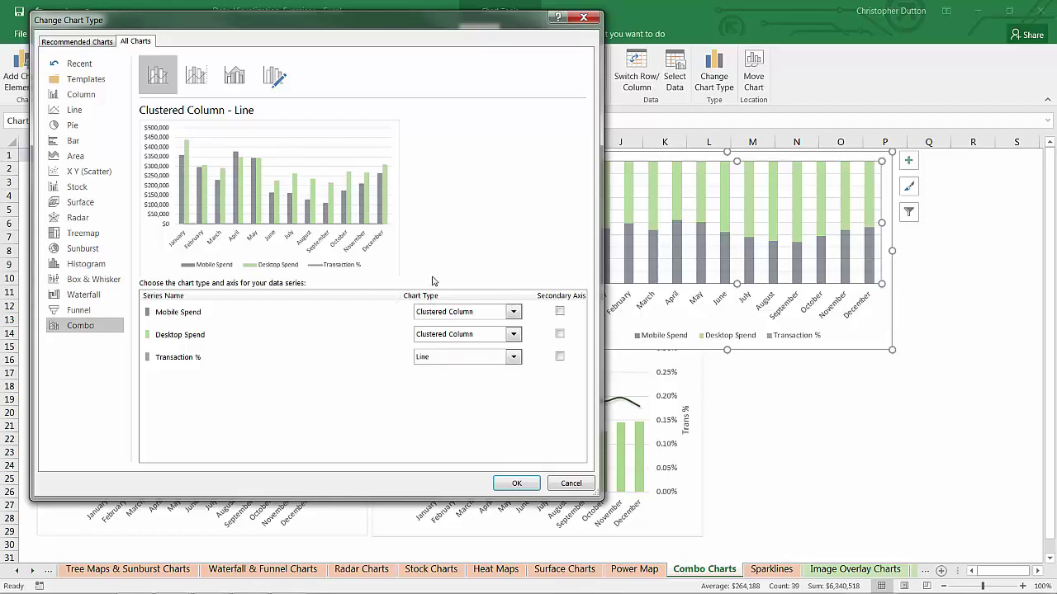
click(514, 312)
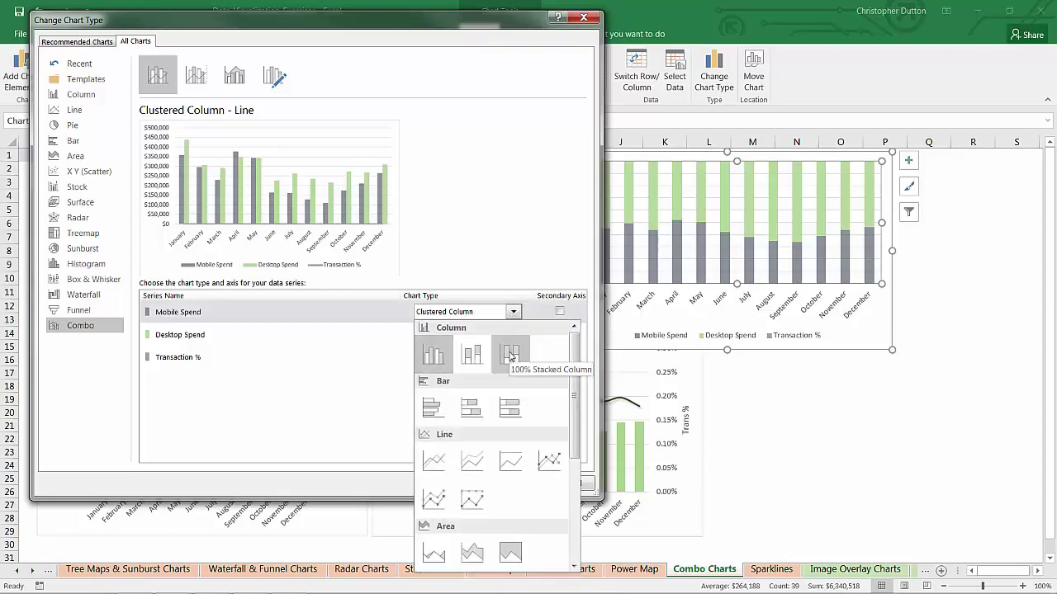
click(510, 355)
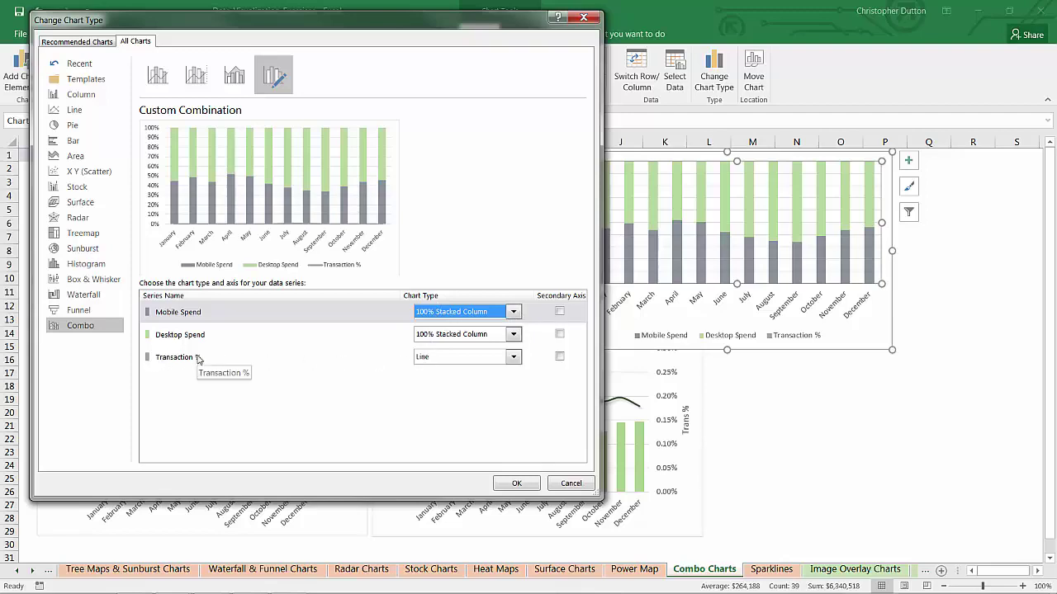
click(560, 357)
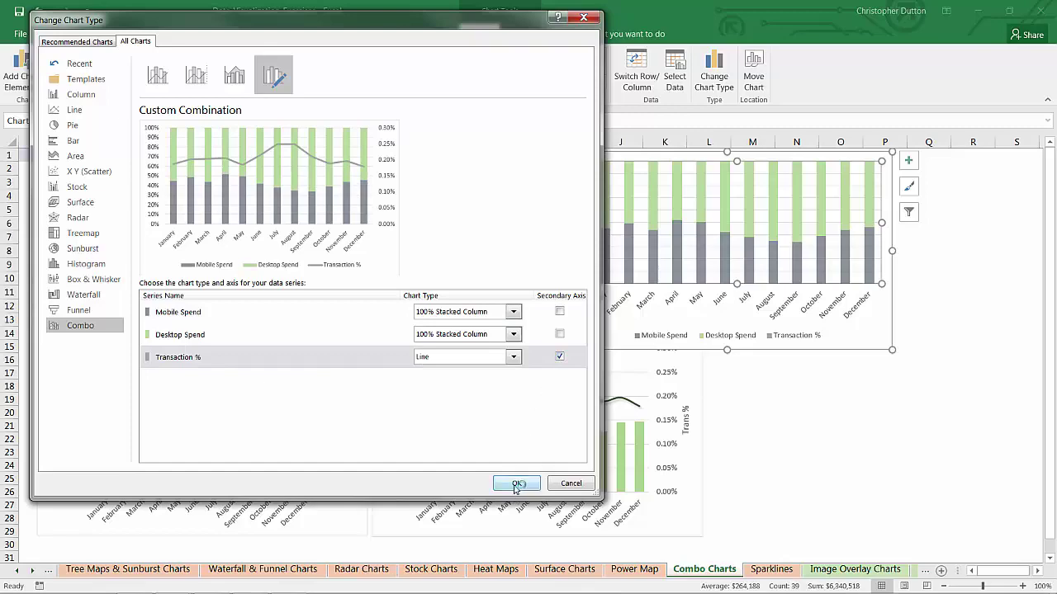
click(516, 483)
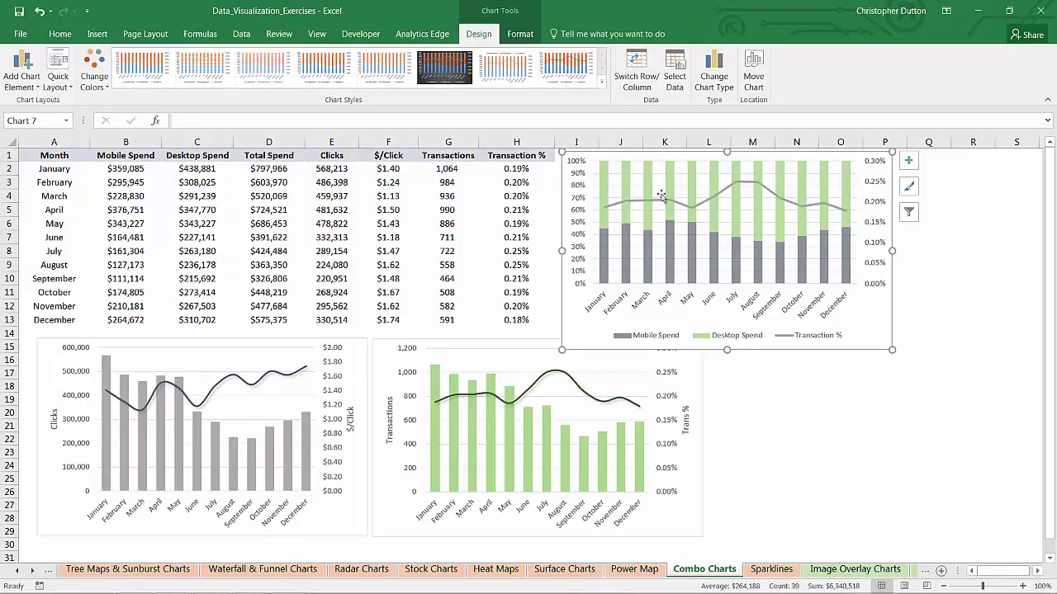
Format the Transaction % line in the stacked combo chart as a solid, smoothed, dark blue-gray line with 2 pt width
click(739, 185)
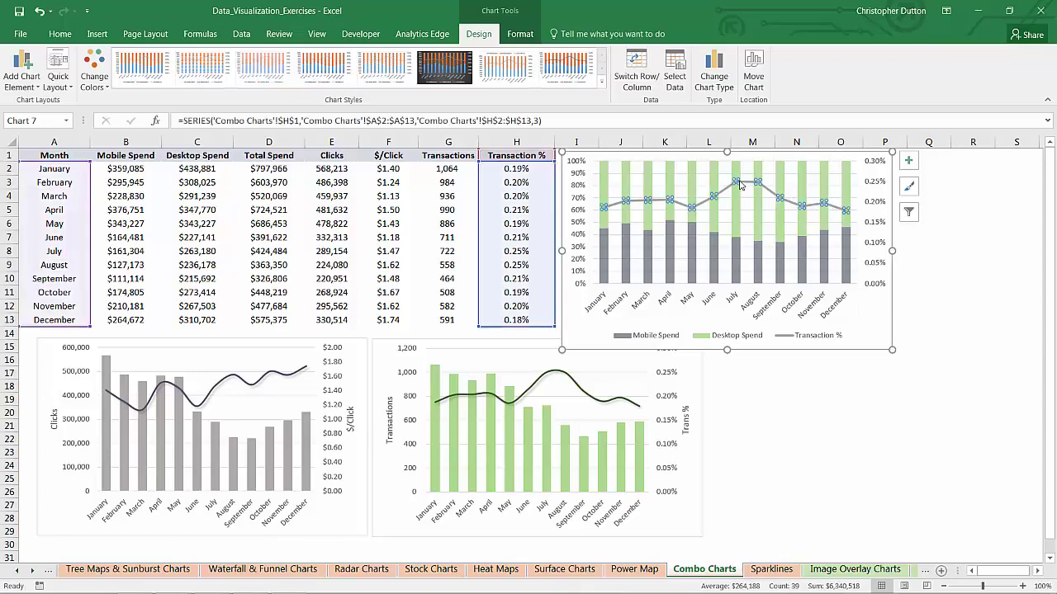
right_click(737, 180)
click(784, 307)
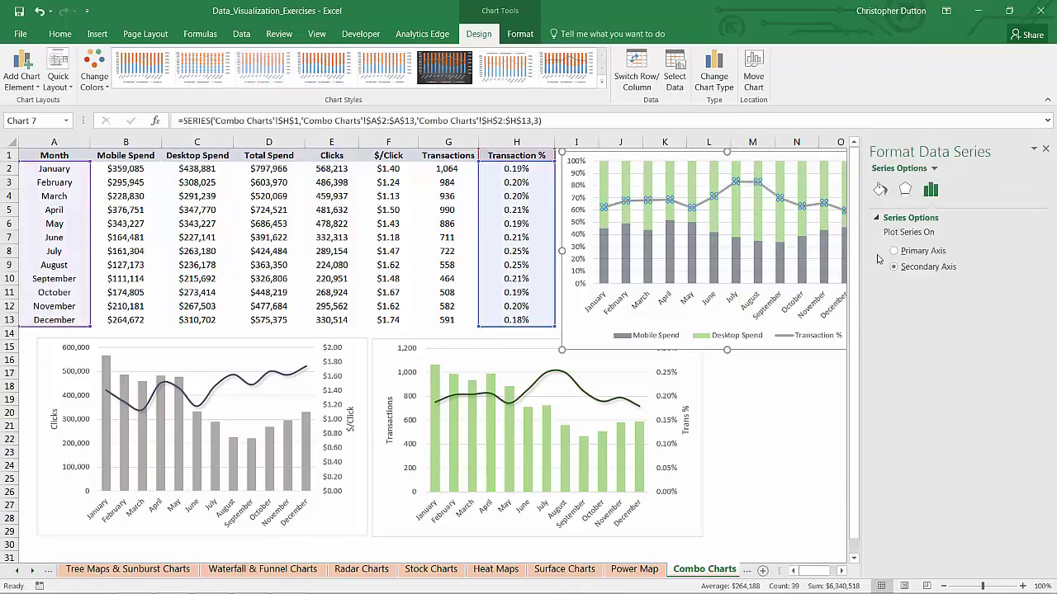
click(880, 189)
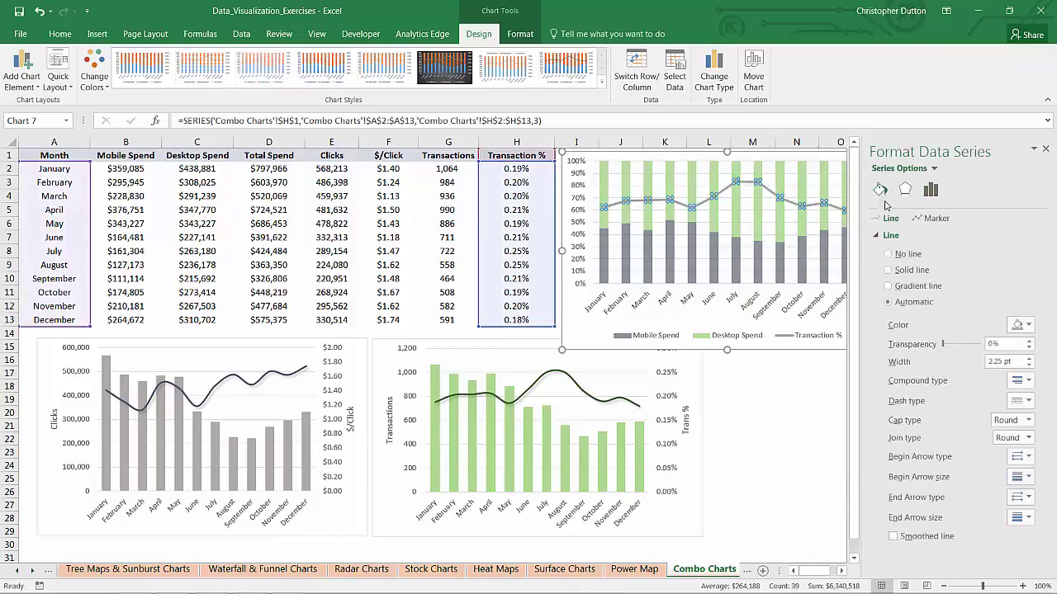
click(887, 271)
click(1019, 326)
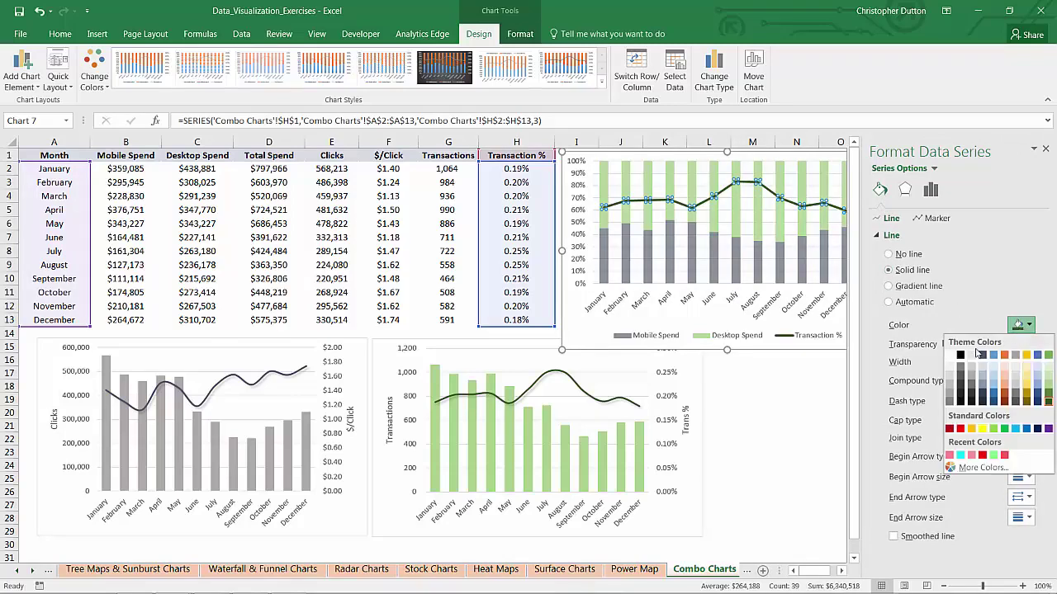
click(983, 402)
click(1029, 366)
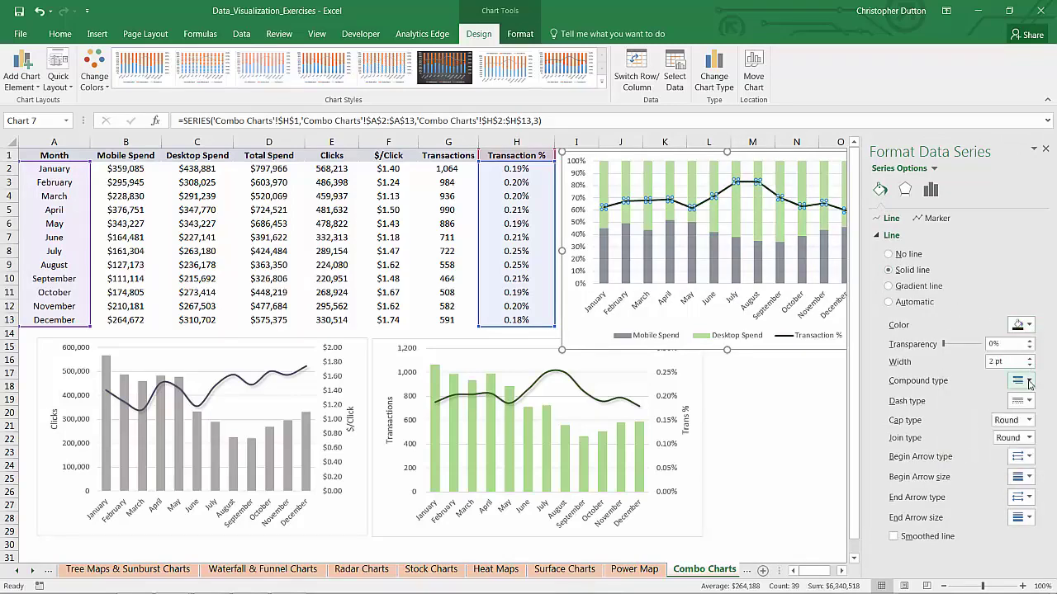
click(892, 537)
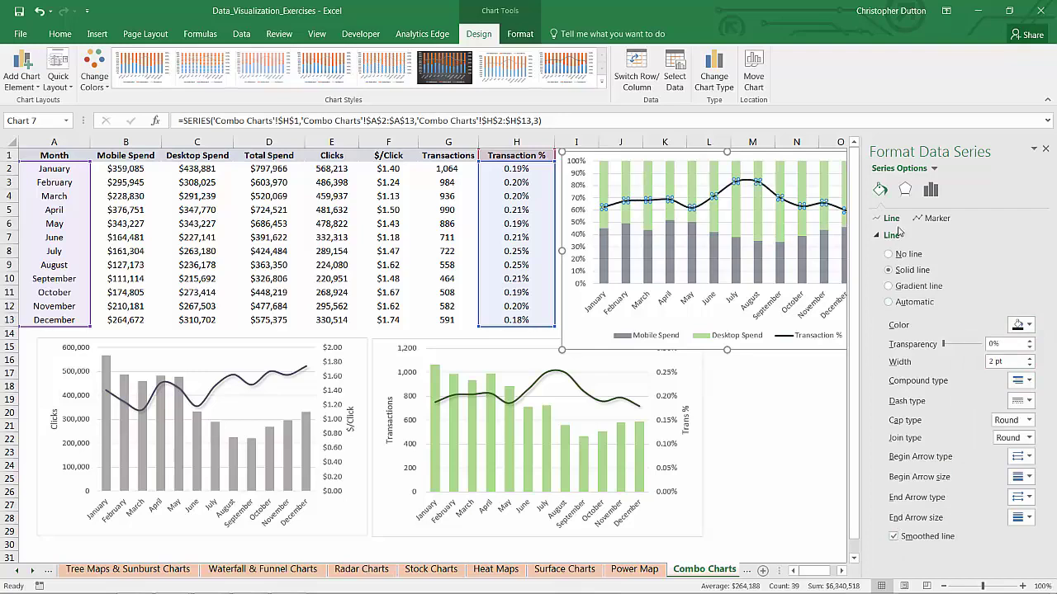
Apply an outer shadow preset with a 45° angle and 3 pt distance to the Transaction % line
click(905, 189)
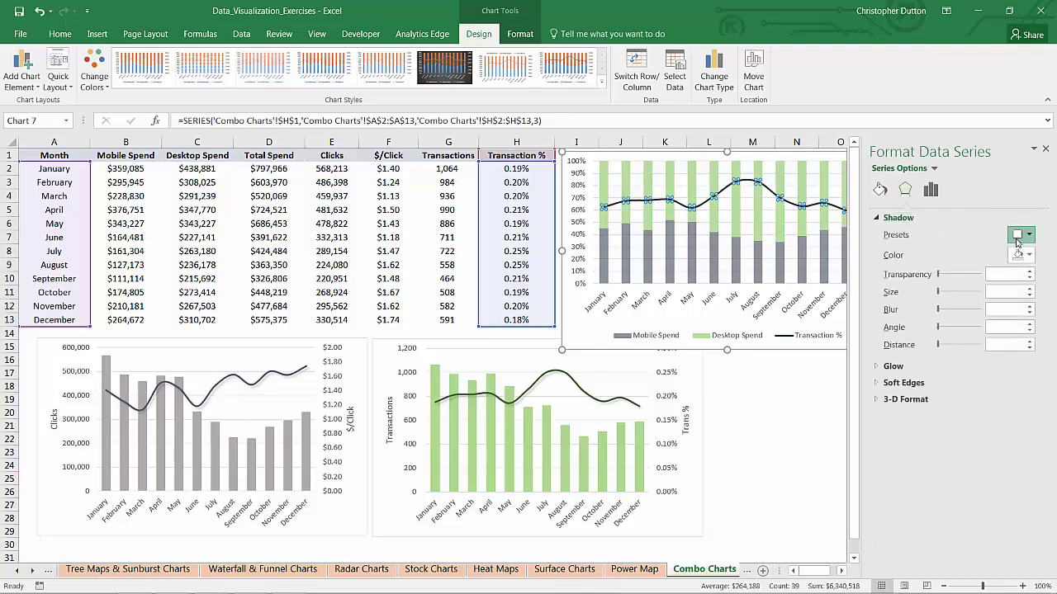
click(1018, 235)
click(948, 318)
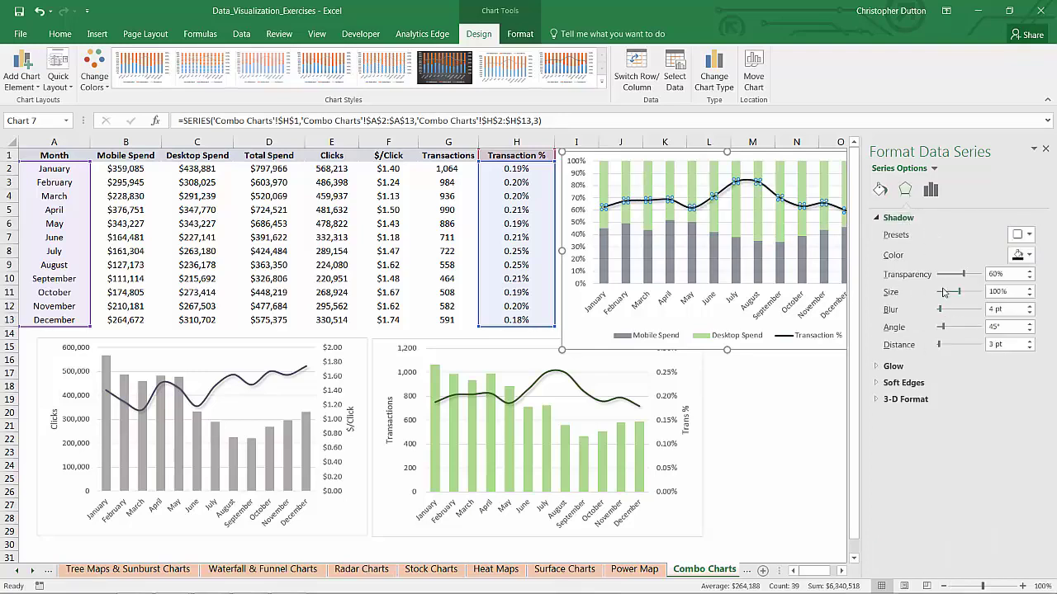
Give the Transaction % line built-in diamond markers with a solid white fill
click(881, 190)
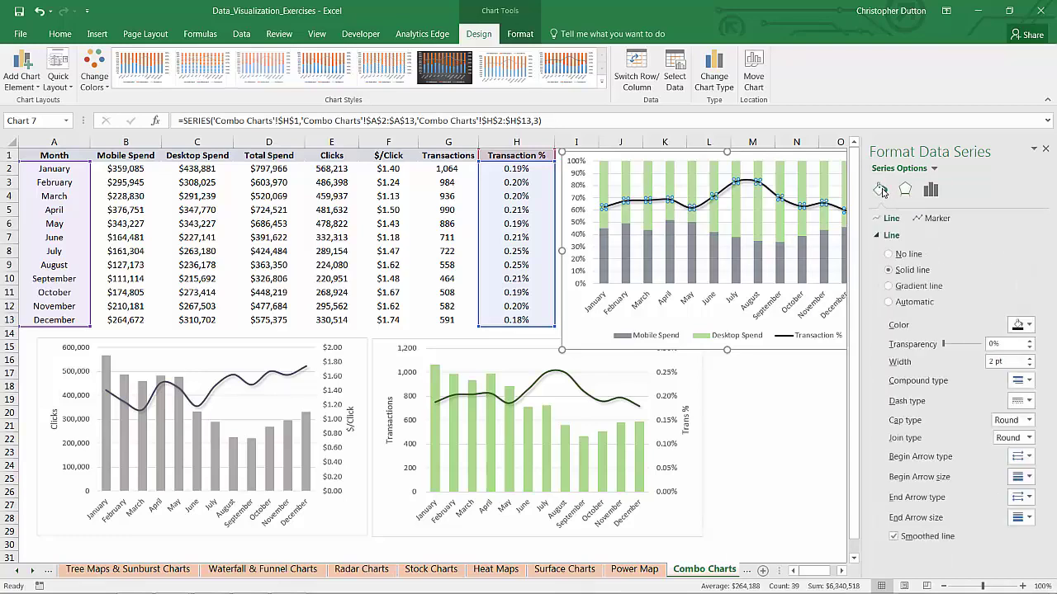
click(933, 221)
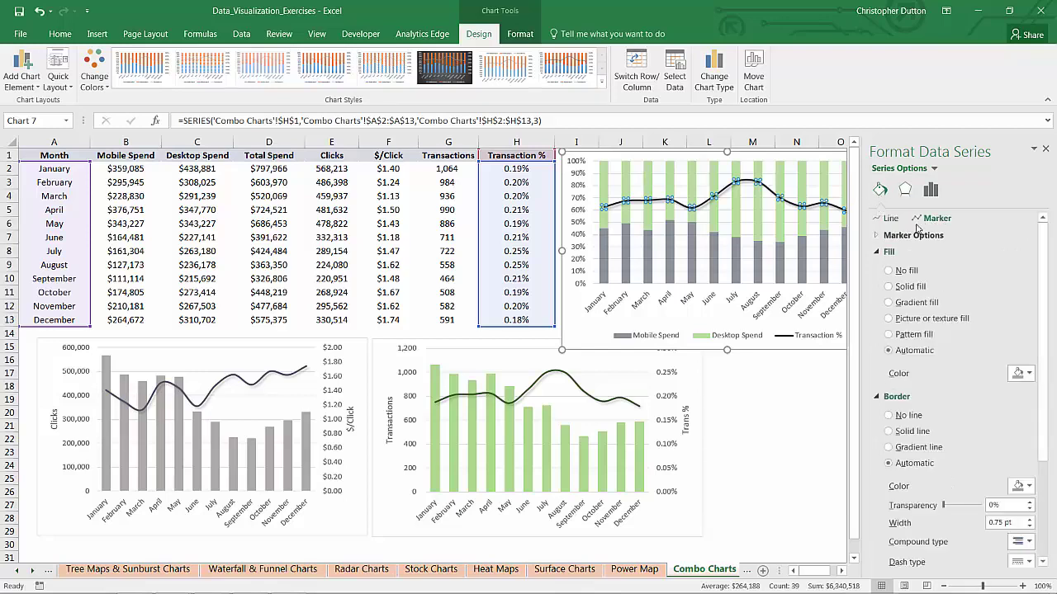
click(878, 236)
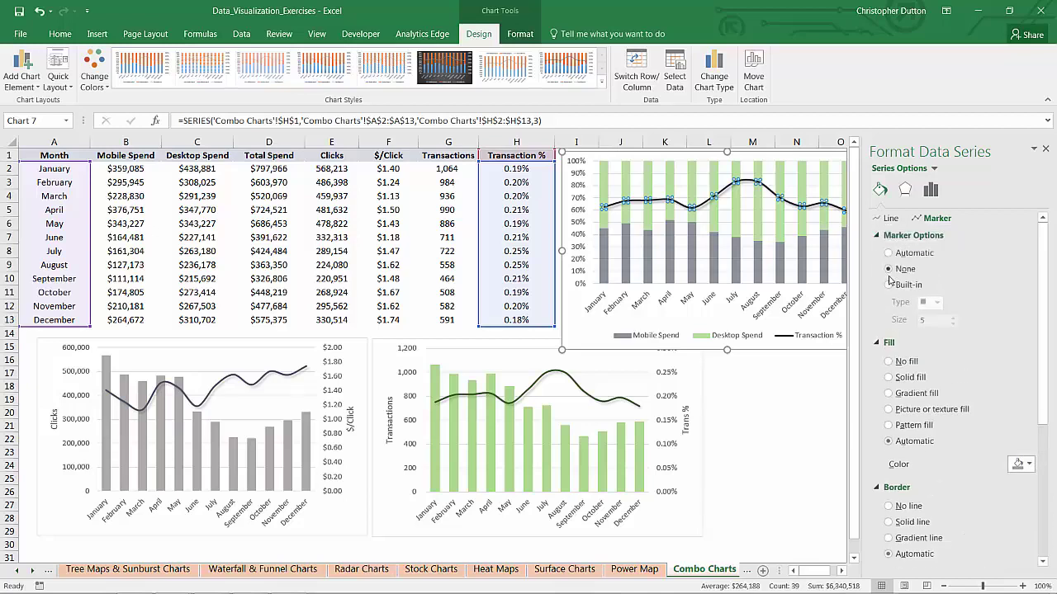
click(888, 285)
click(937, 303)
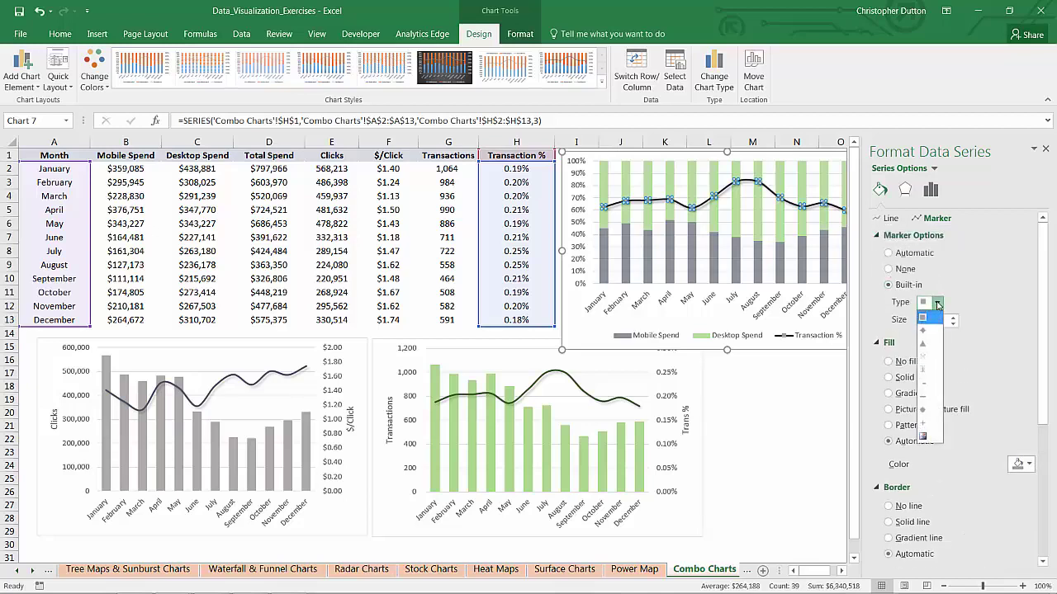
click(924, 331)
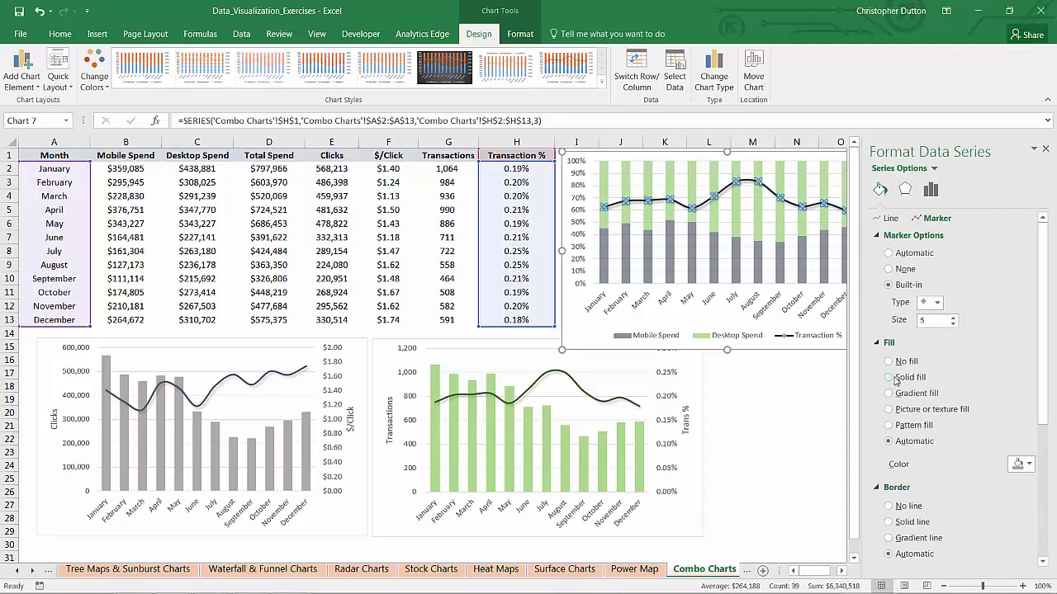
click(1028, 465)
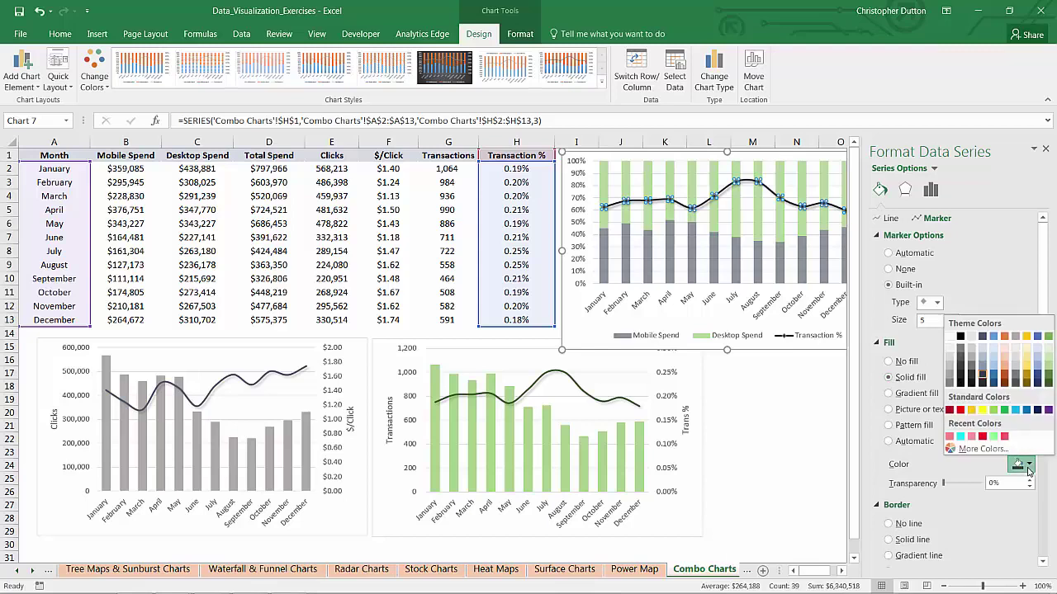
click(949, 337)
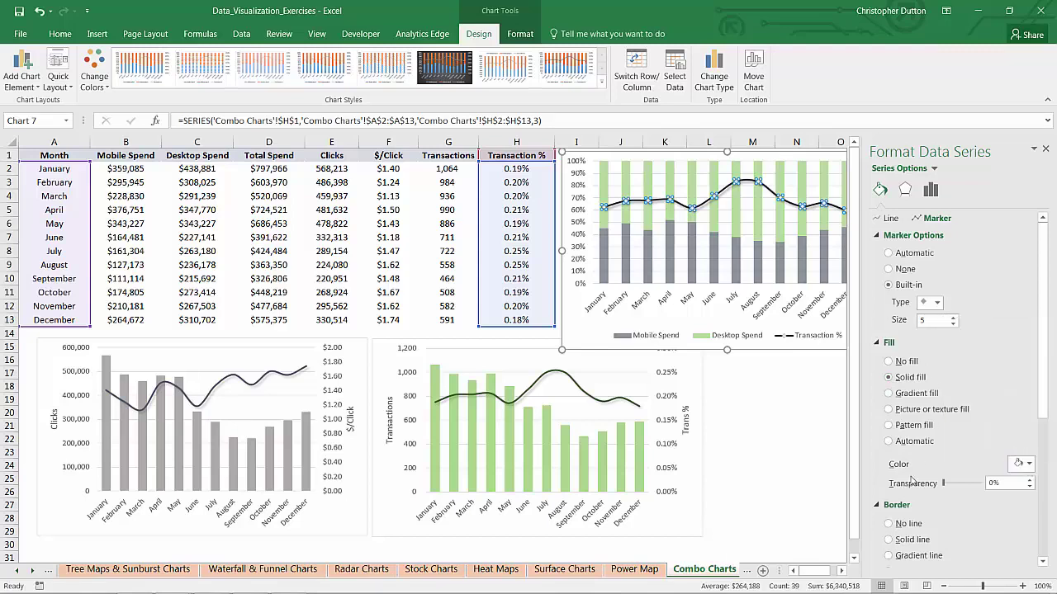
Give the diamond markers a solid dark blue-gray border 1.5 pt wide and close the formatting pane
click(889, 539)
scroll(949, 471, down, 3)
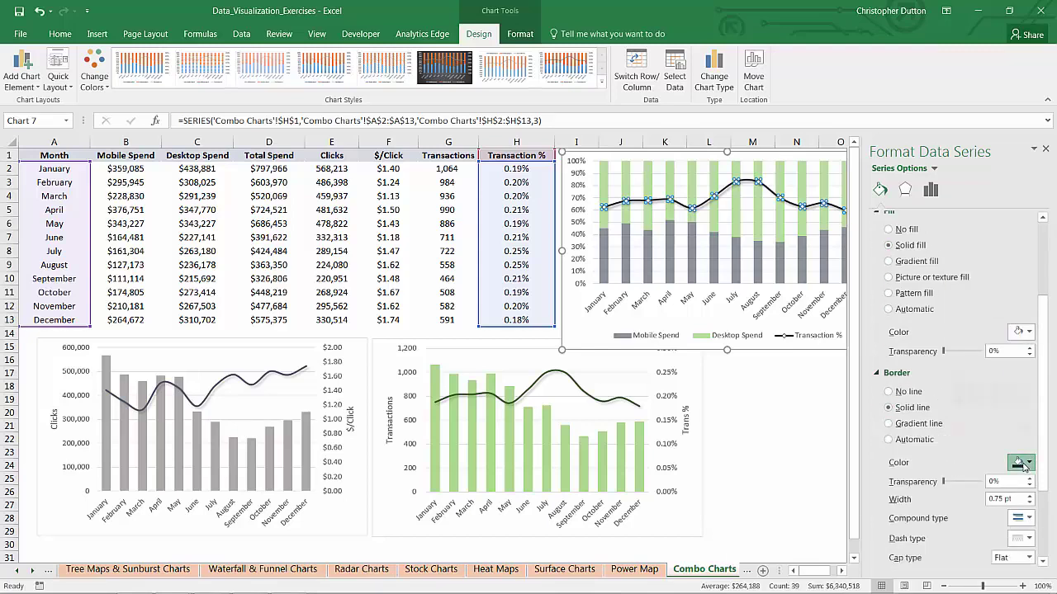
click(1024, 464)
click(982, 390)
scroll(932, 444, down, 1)
click(1029, 463)
click(1029, 463)
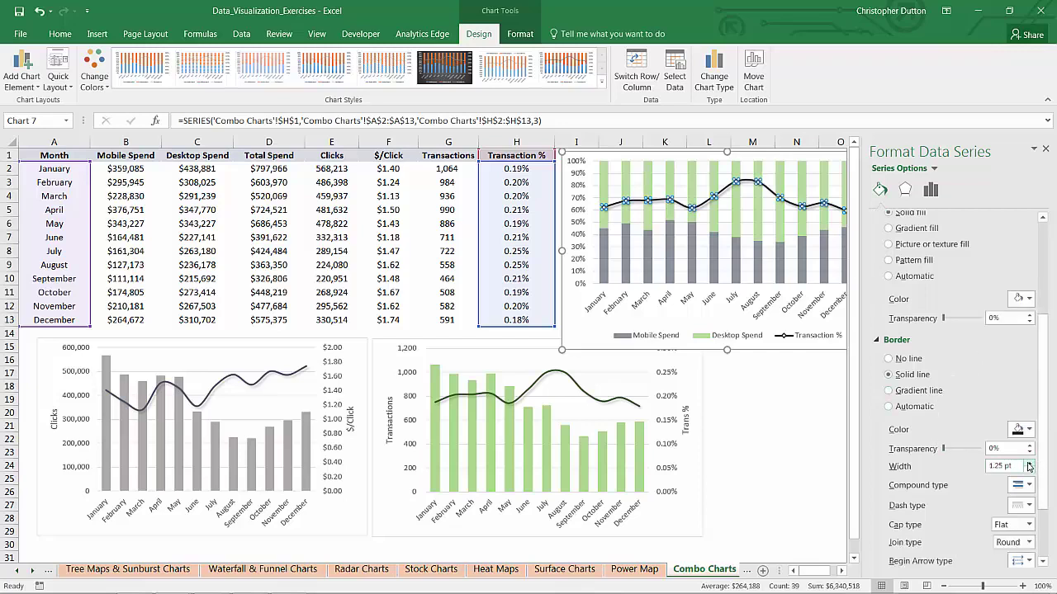
click(1028, 463)
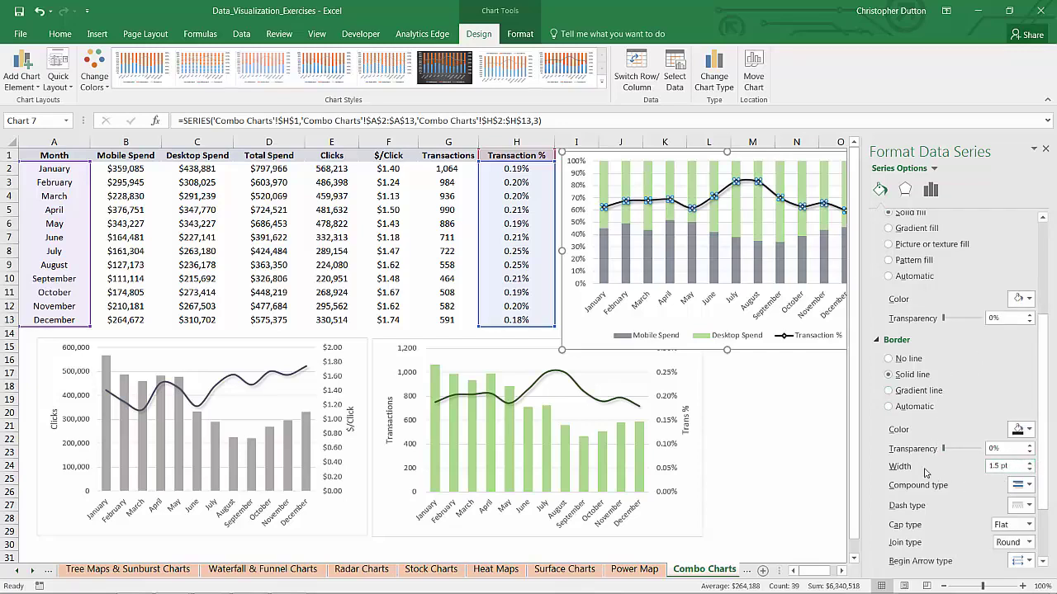
scroll(973, 468, down, 3)
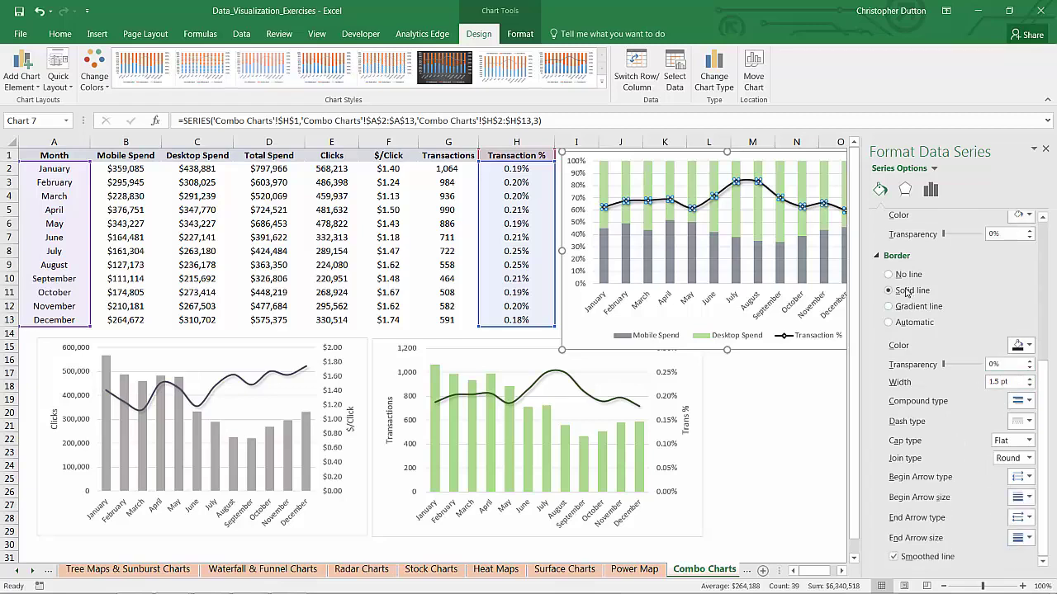
click(877, 258)
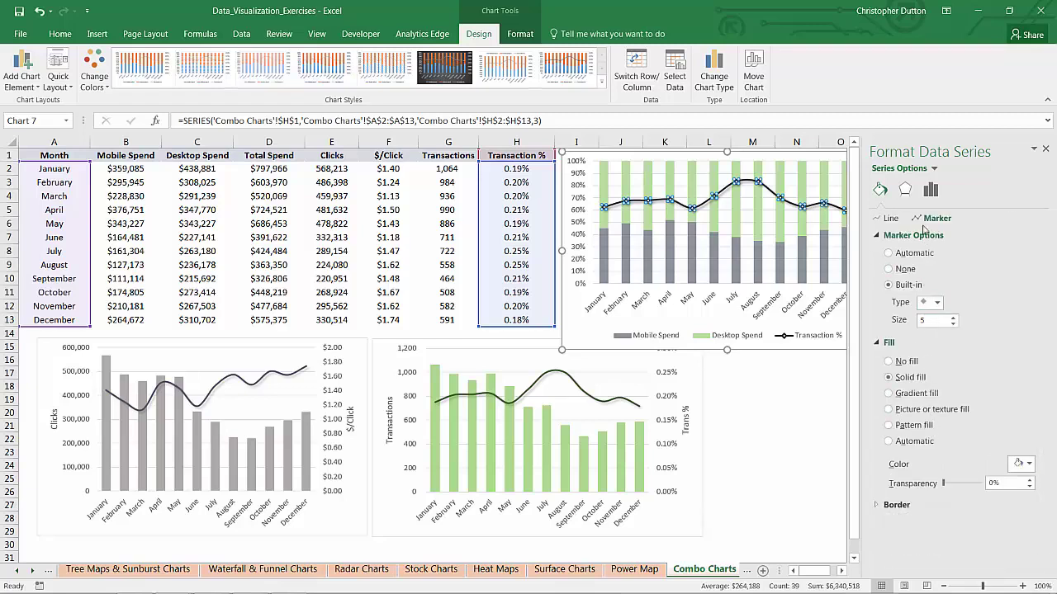
click(1045, 149)
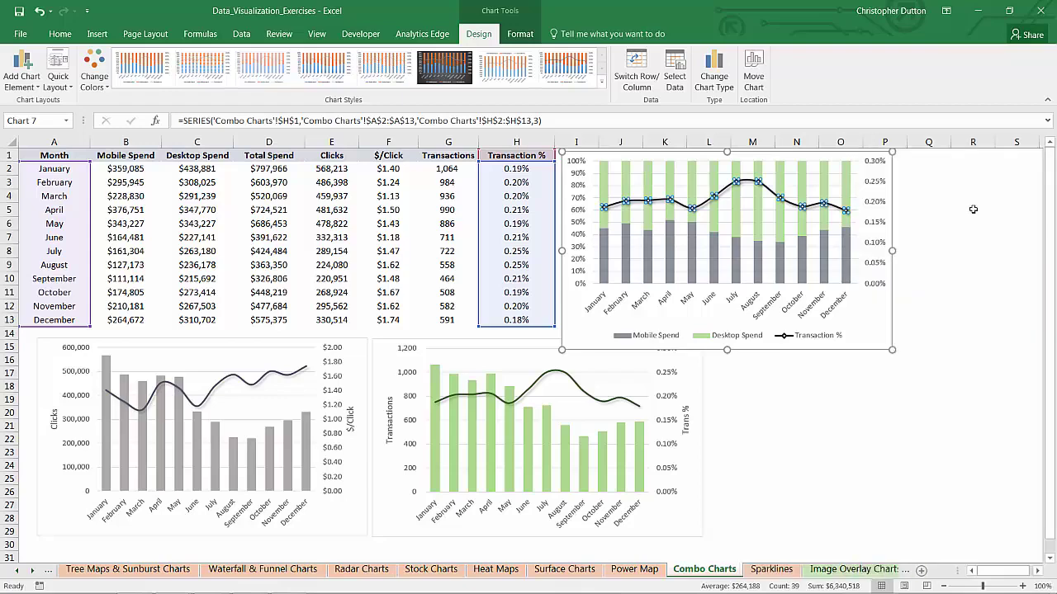
Enlarge the stacked combo chart and move it beside the Transactions chart, with its upper-left corner at about L9, then deselect it
click(945, 234)
click(894, 352)
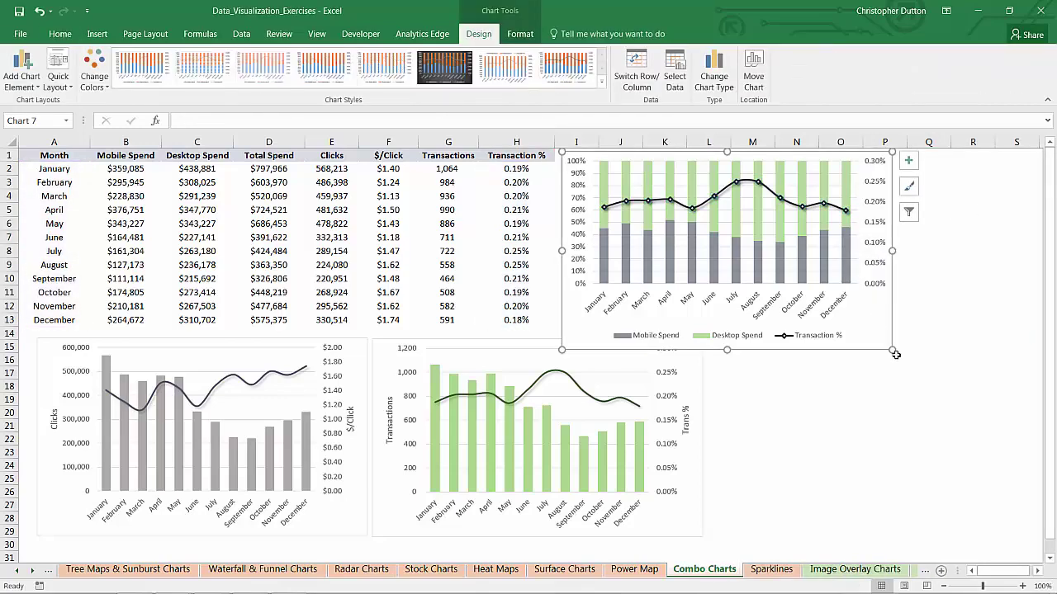
drag(893, 351, 989, 408)
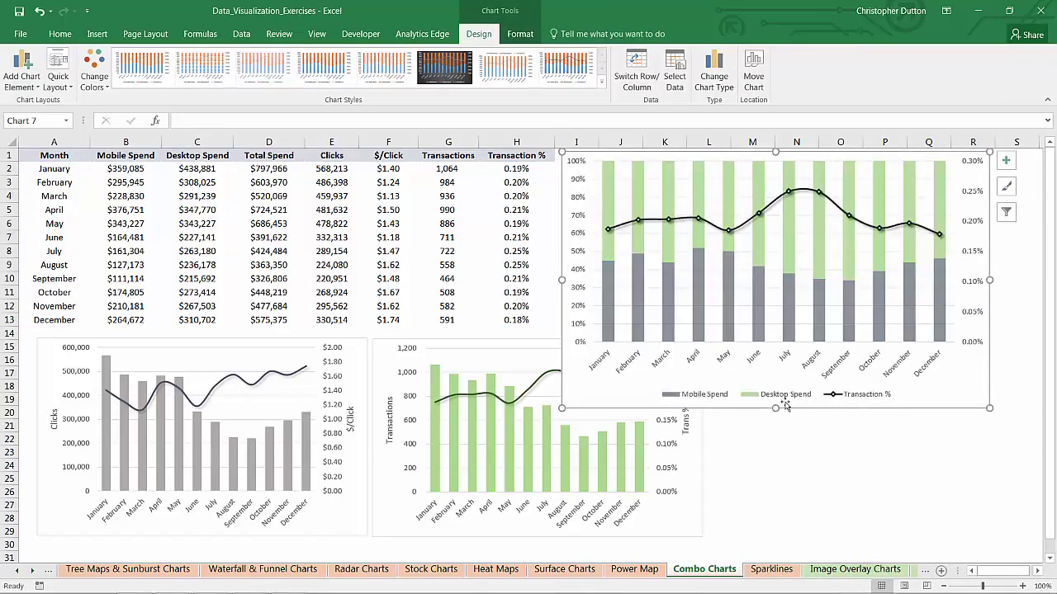
click(789, 396)
drag(857, 392, 944, 519)
drag(1006, 572, 1016, 573)
click(930, 238)
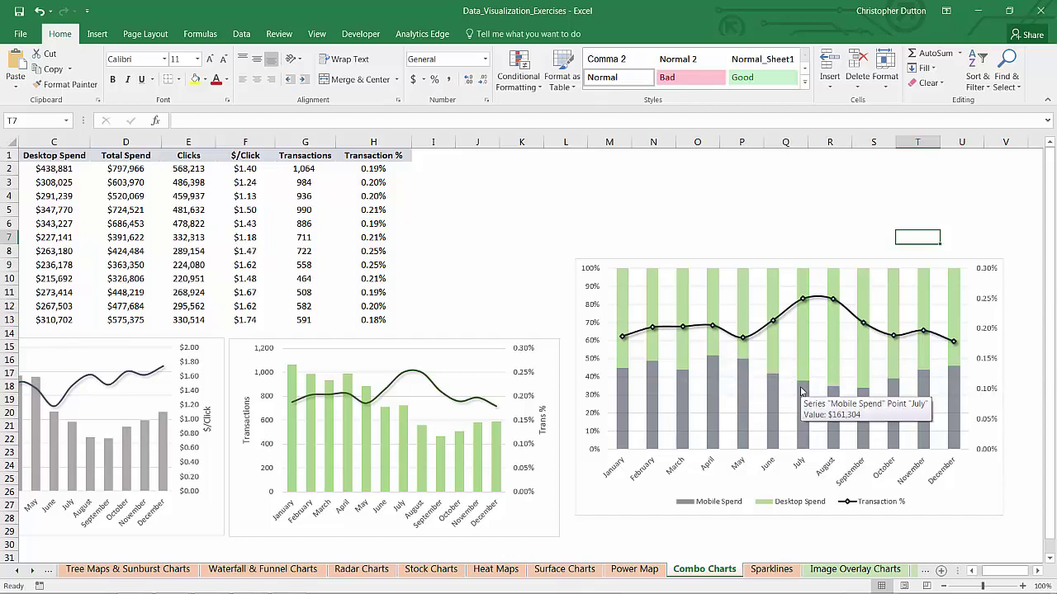
mouse_move(823, 398)
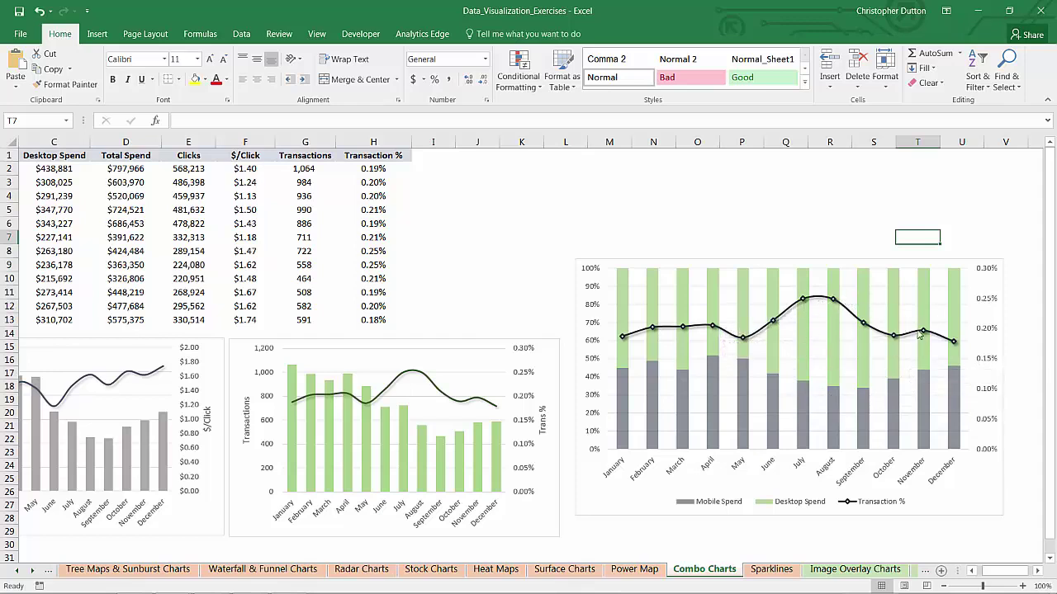
click(525, 237)
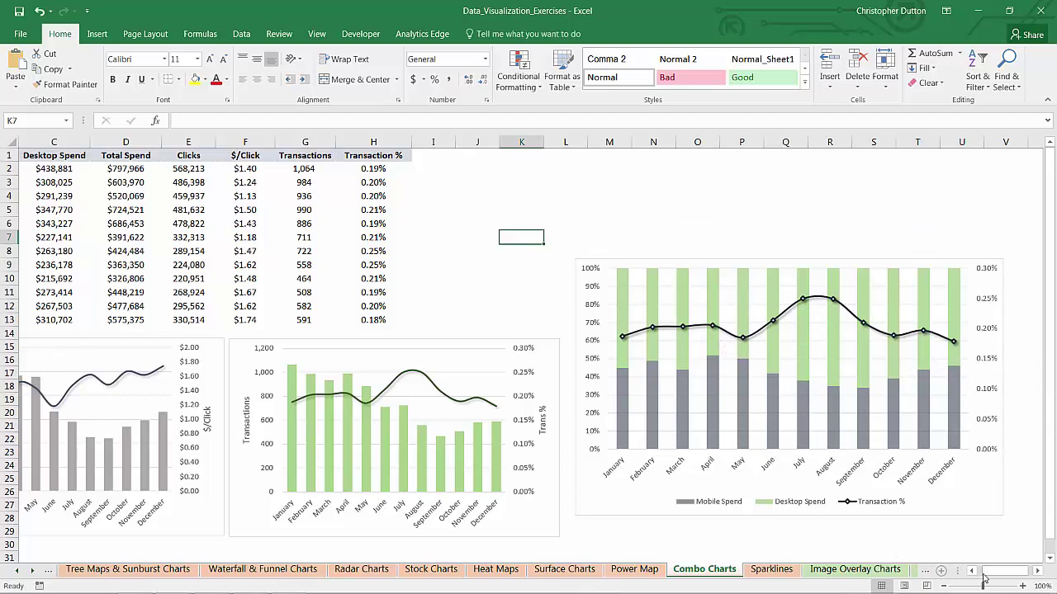
drag(987, 577, 996, 581)
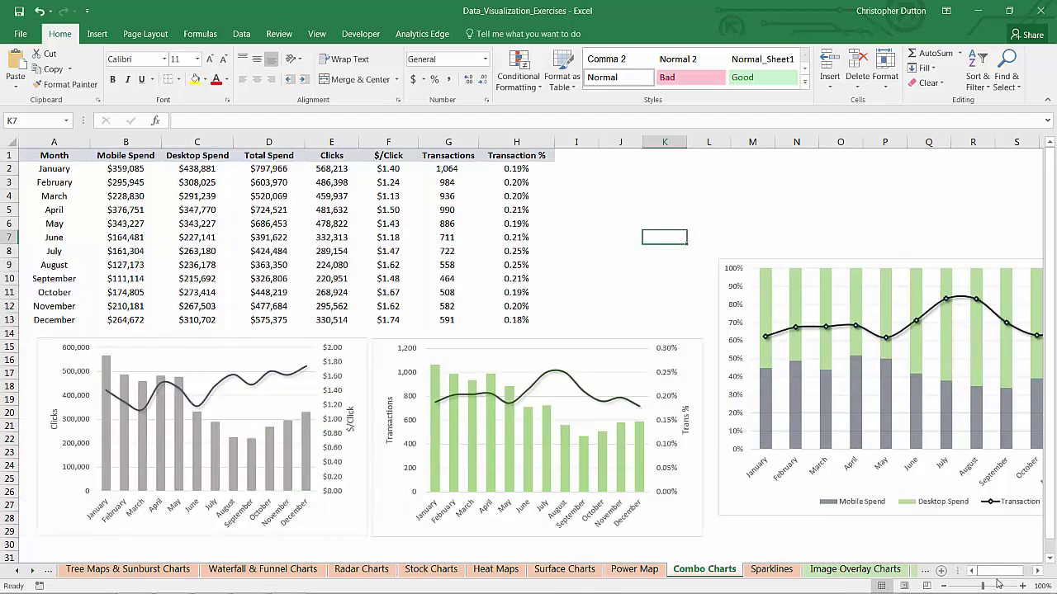